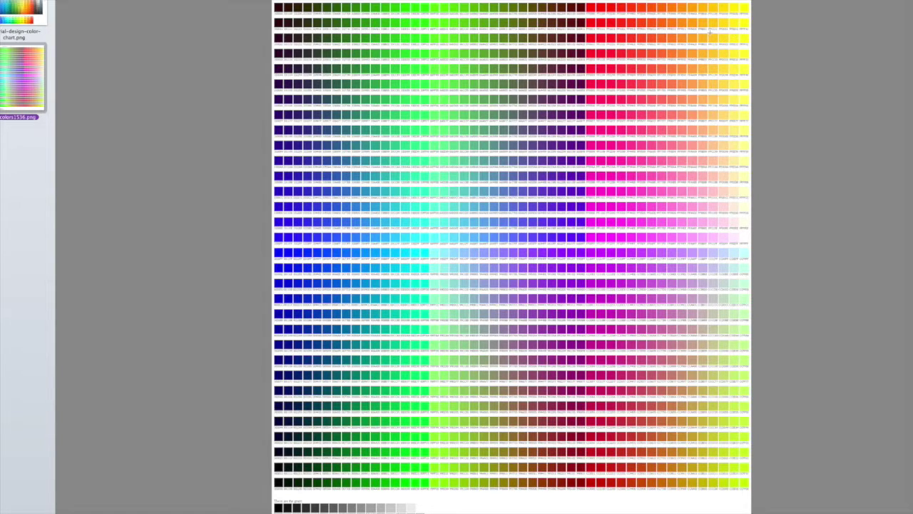
Step: Advance Preview from colors1536.png to the material-design-color-chart.png image
key("Up")
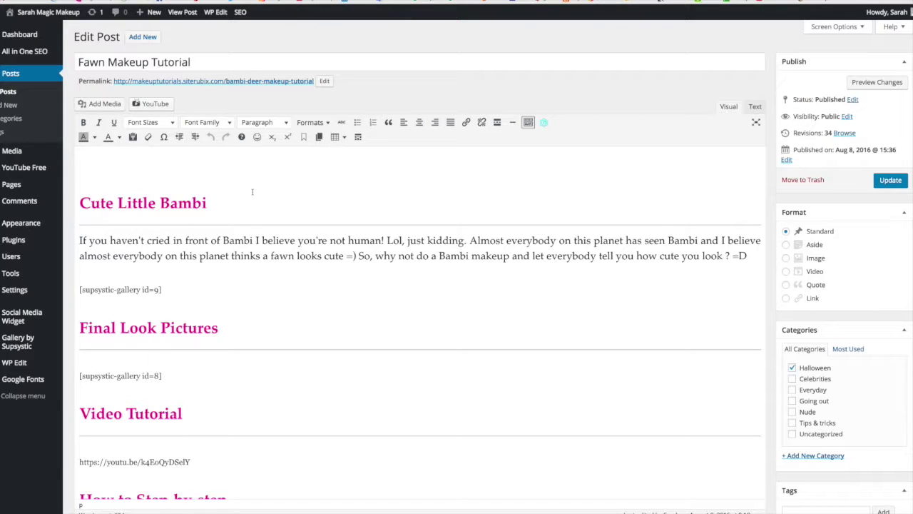
Step: Select the whole 'Cute Little Bambi' heading and open its Text color palette
left_click_drag(209, 205, 79, 204)
left_click(79, 204)
left_click(207, 204)
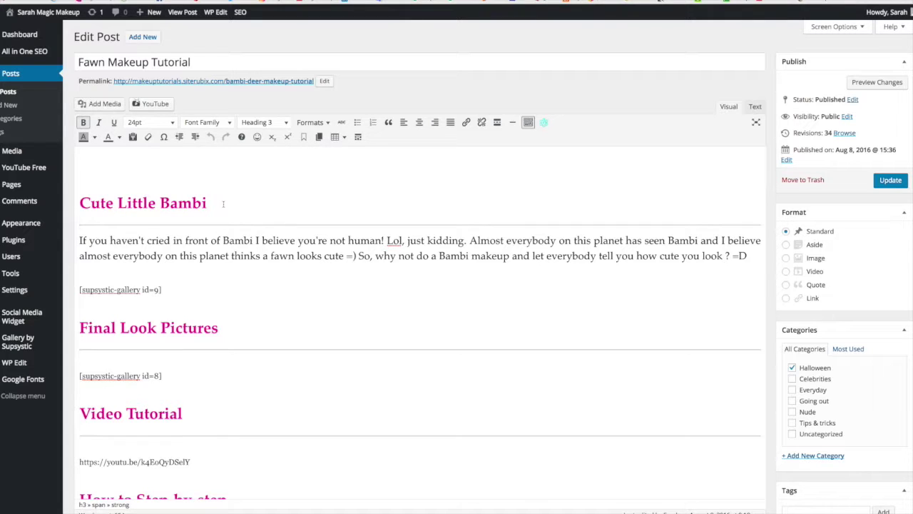
left_click_drag(210, 203, 73, 206)
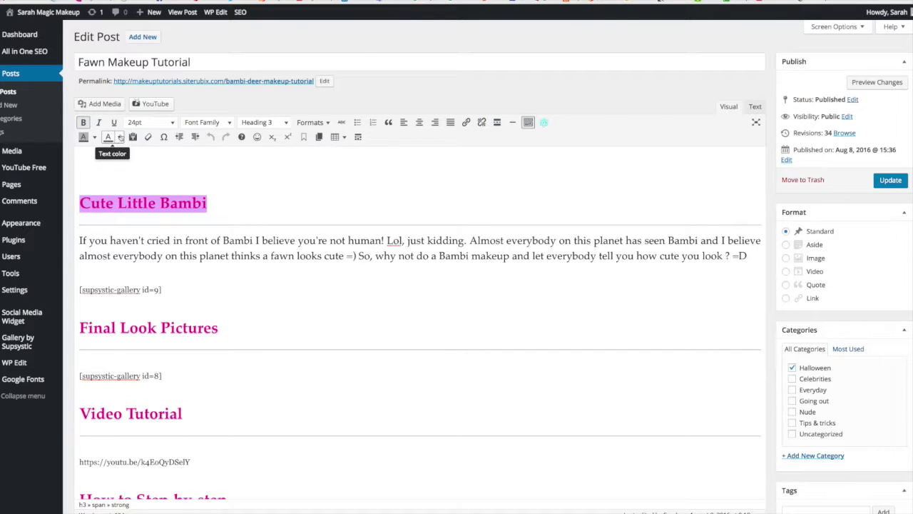
left_click(119, 138)
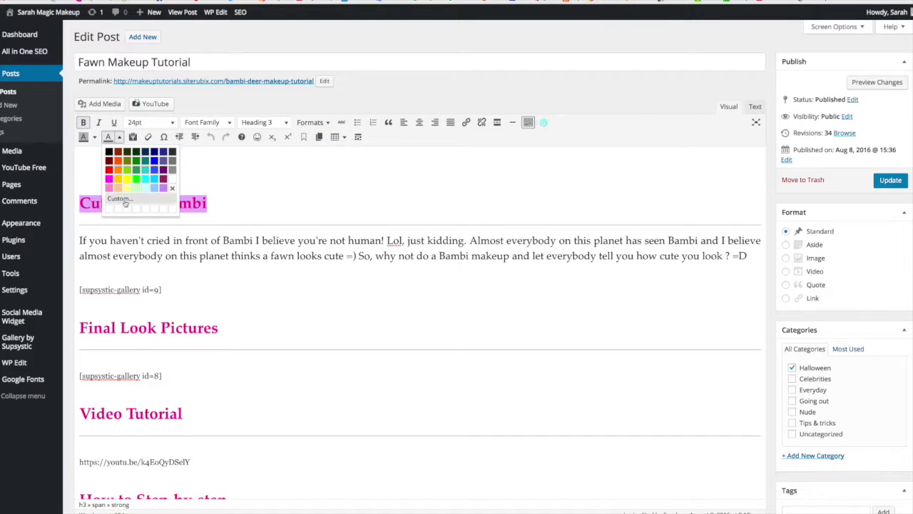
left_click(120, 200)
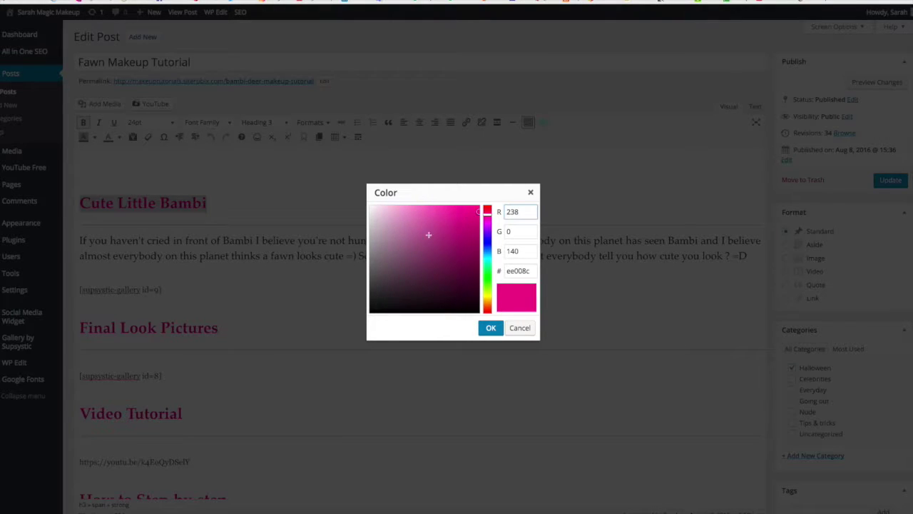
scroll(452, 226, "down", 1)
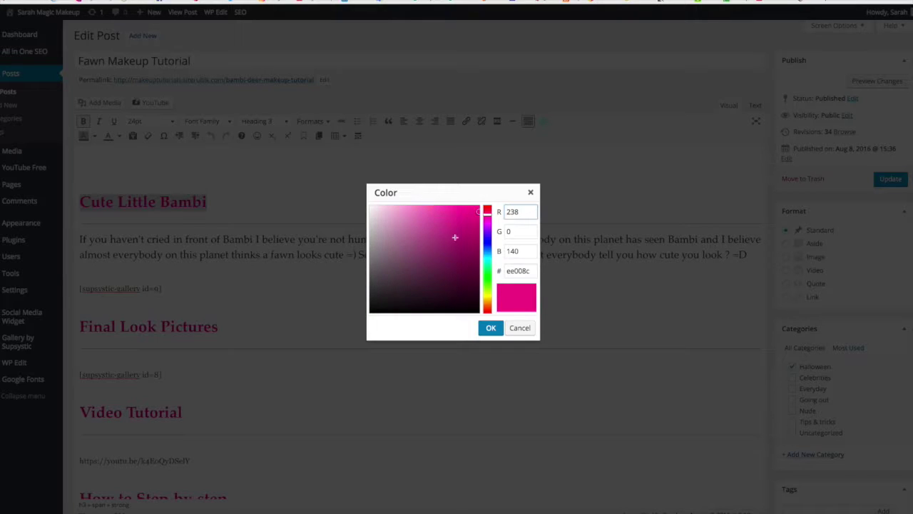
double_click(509, 272)
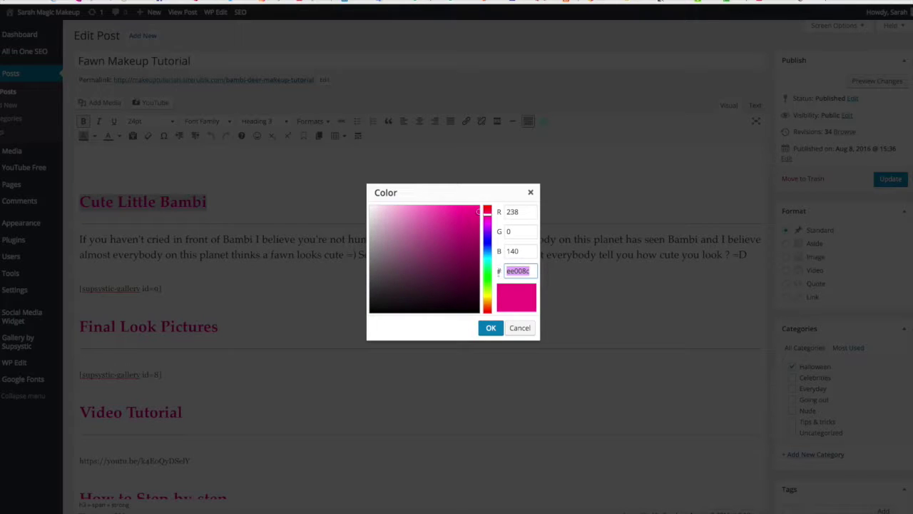
key("super+c")
type("1e73be")
left_click(461, 335)
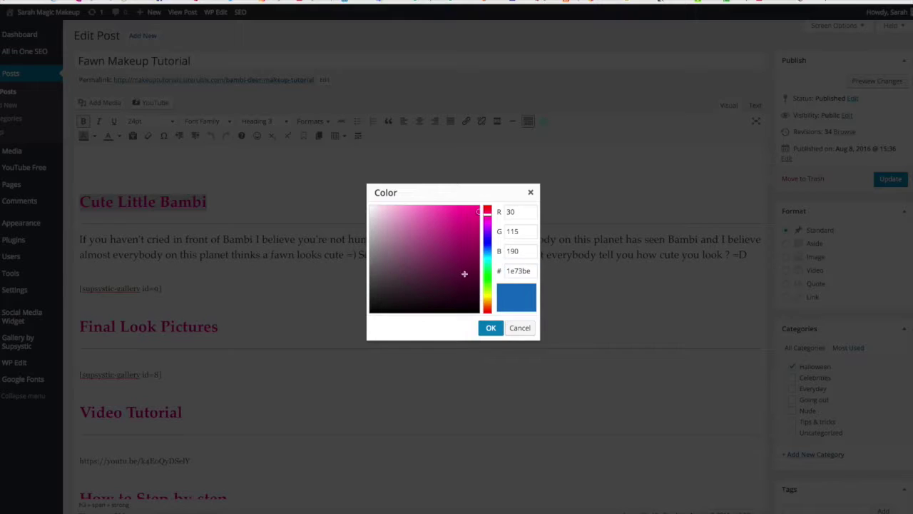
double_click(514, 271)
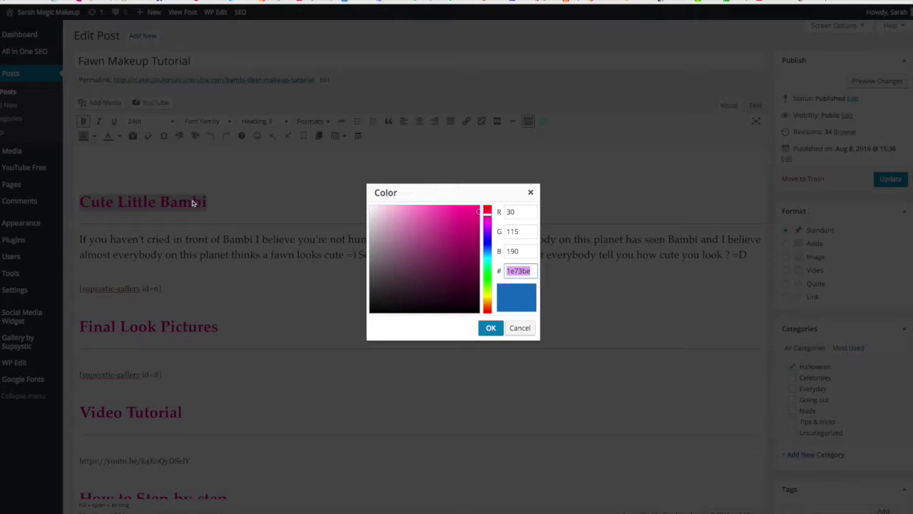
left_click(517, 327)
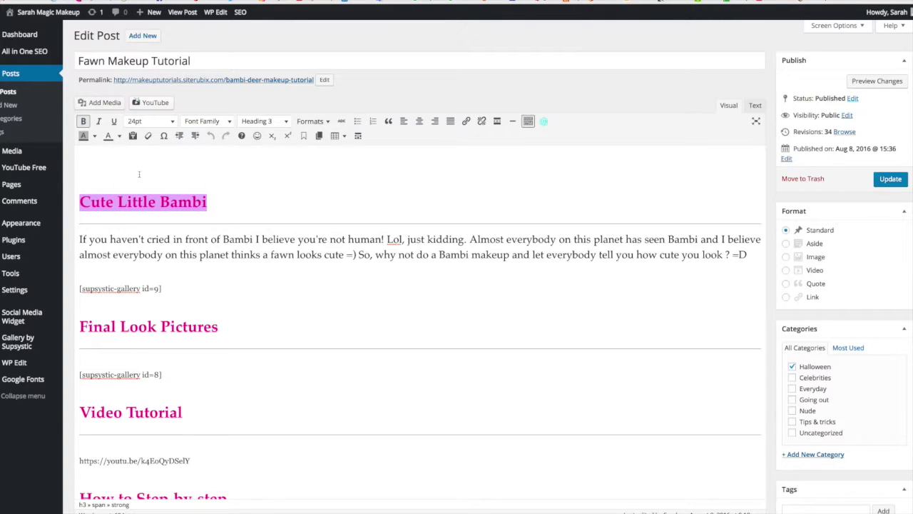
left_click(120, 136)
left_click(120, 137)
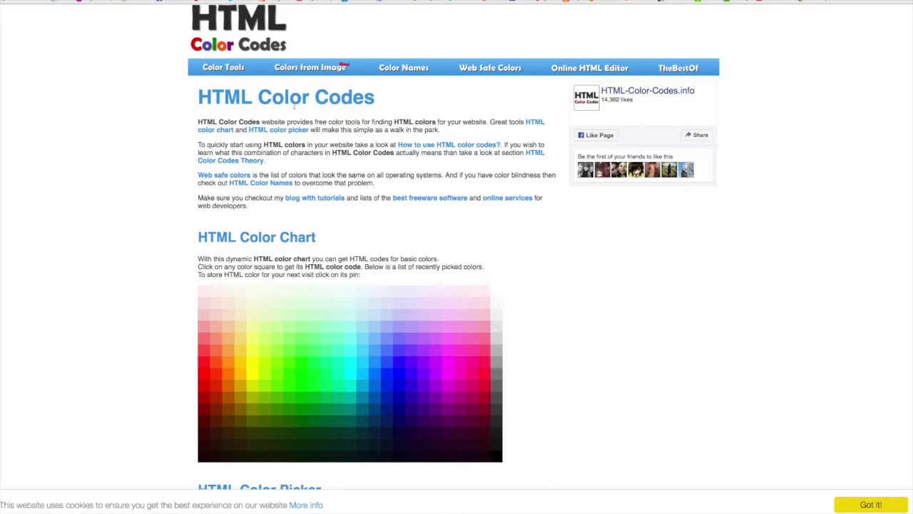
Step: Zoom in one level on the HTML Color Codes page
key("ctrl+plus")
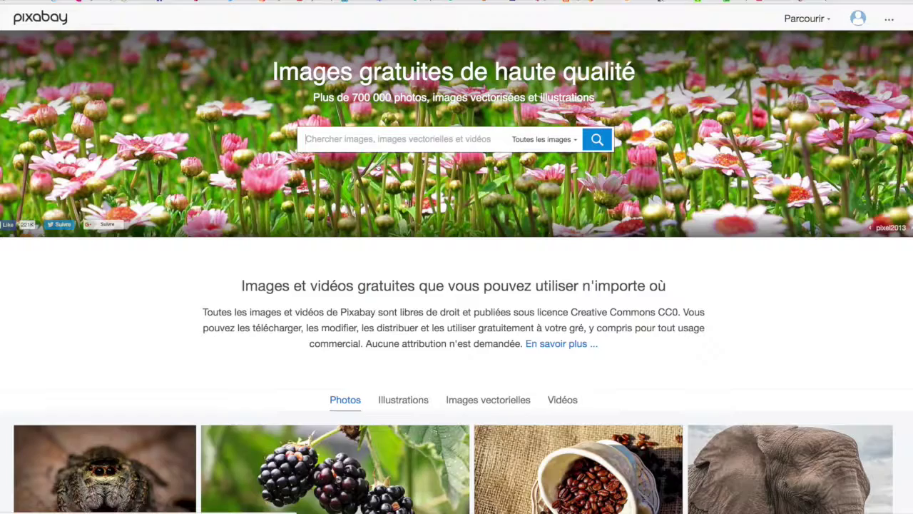
Step: Find the raspberries photo on Pixabay and drag a copy of it to the desktop
scroll(373, 183, "down", 5)
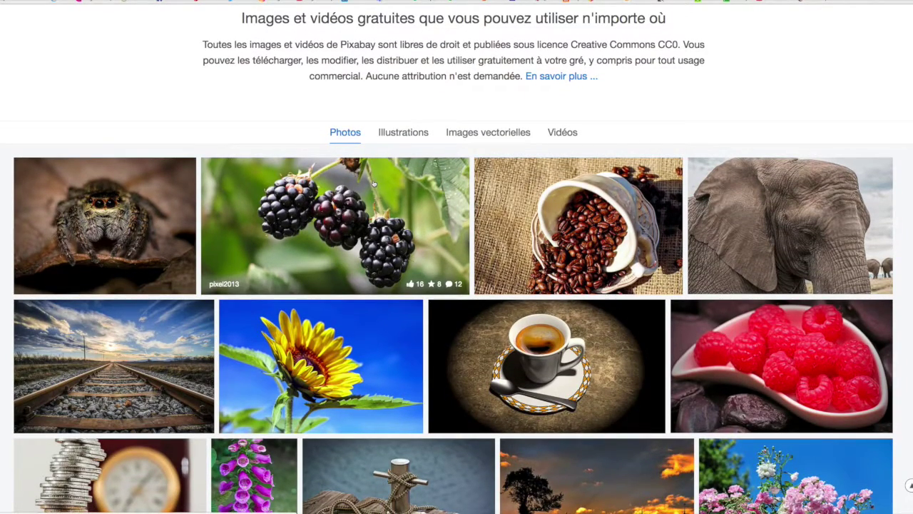
scroll(373, 183, "down", 2)
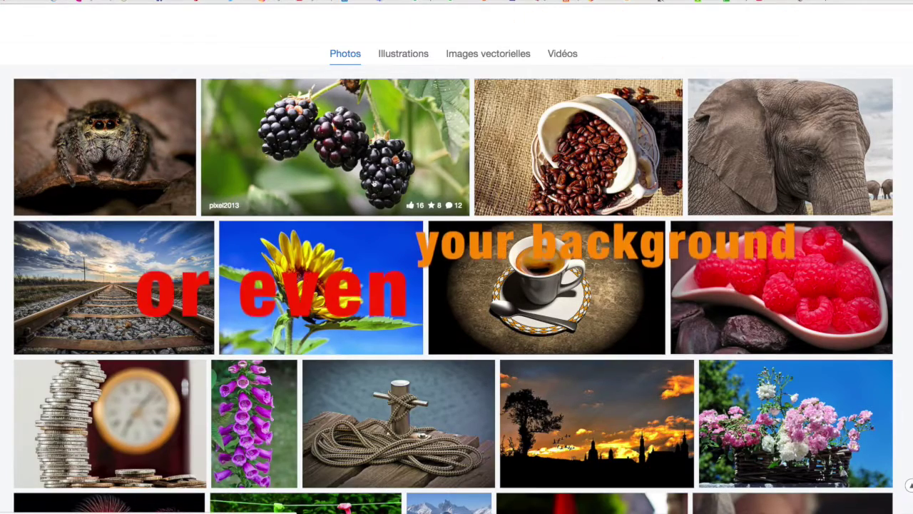
scroll(500, 285, "down", 6)
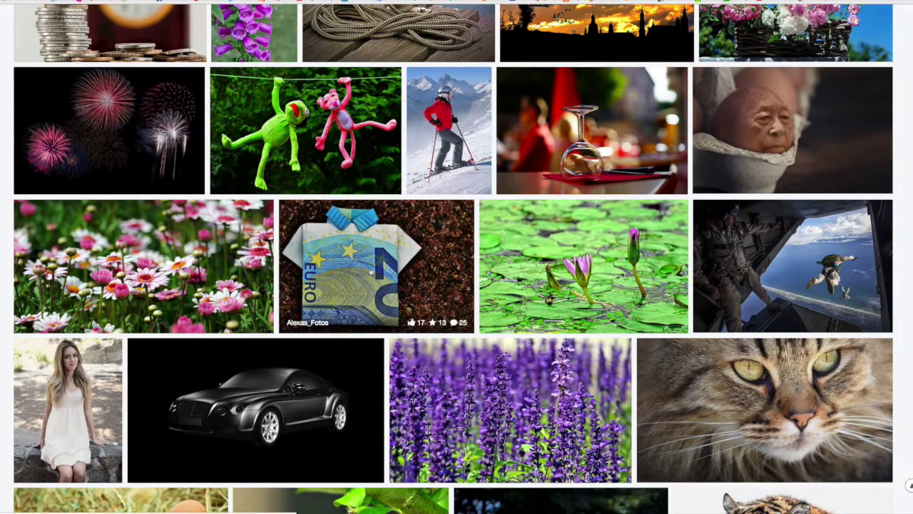
scroll(370, 271, "down", 3)
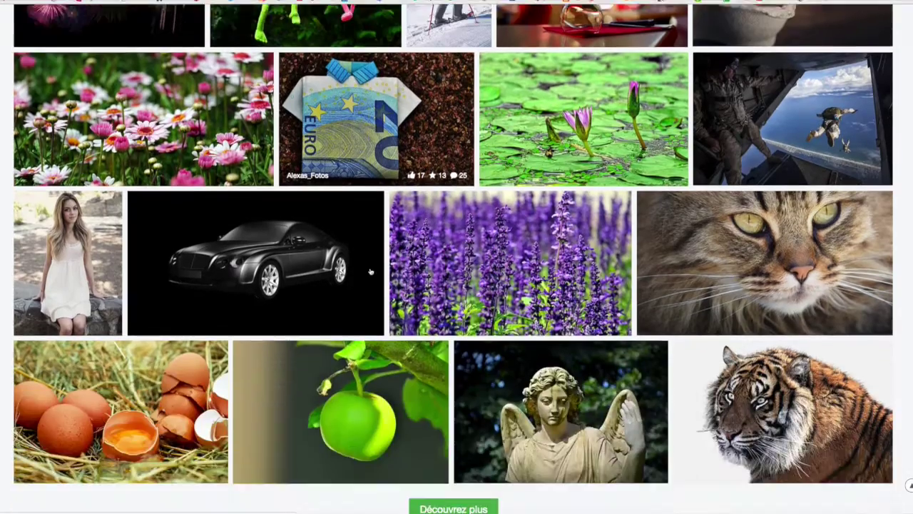
scroll(370, 272, "up", 5)
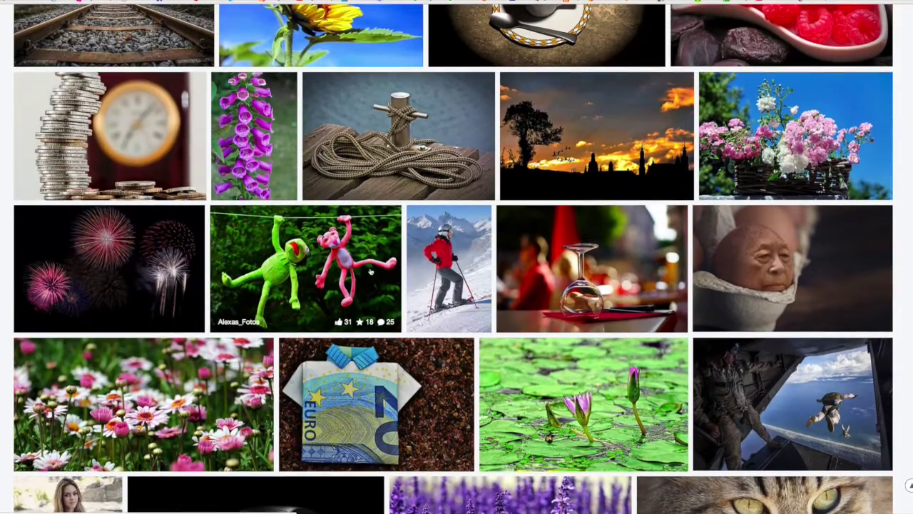
scroll(370, 272, "up", 4)
scroll(370, 271, "down", 1)
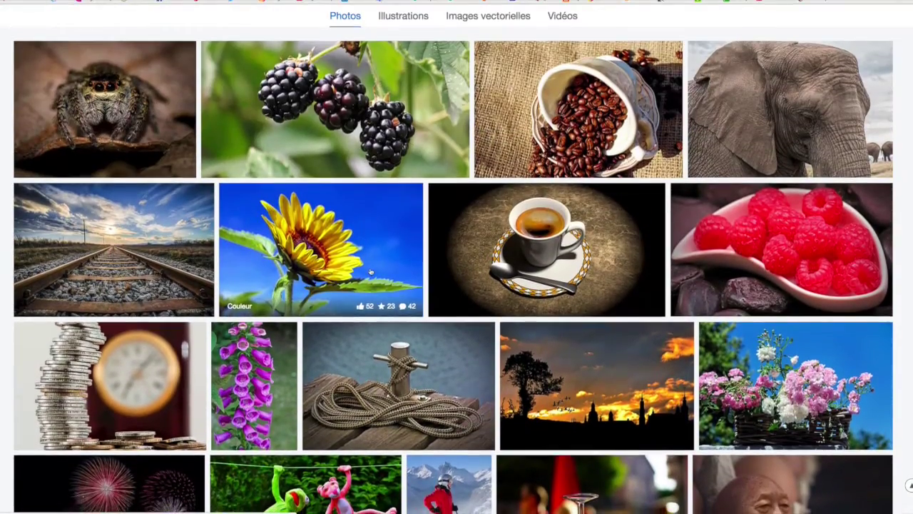
left_click(818, 234)
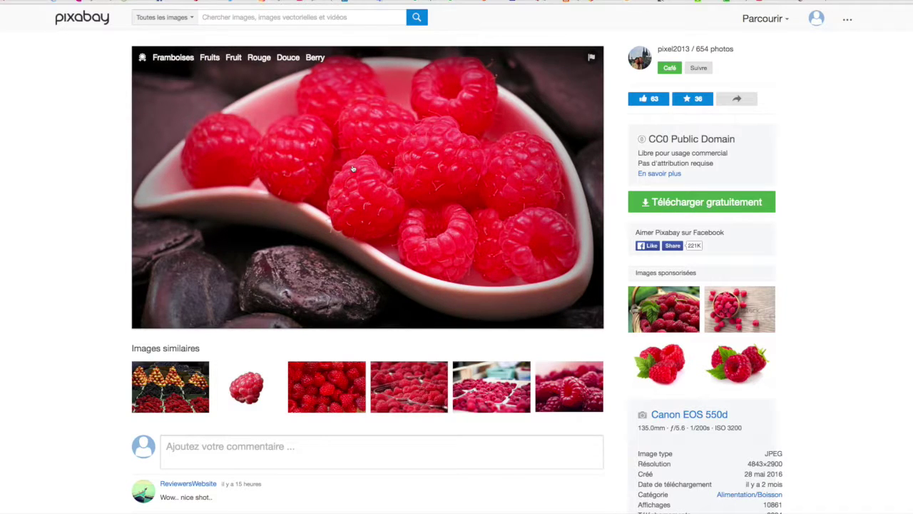
left_click_drag(353, 169, 28, 101)
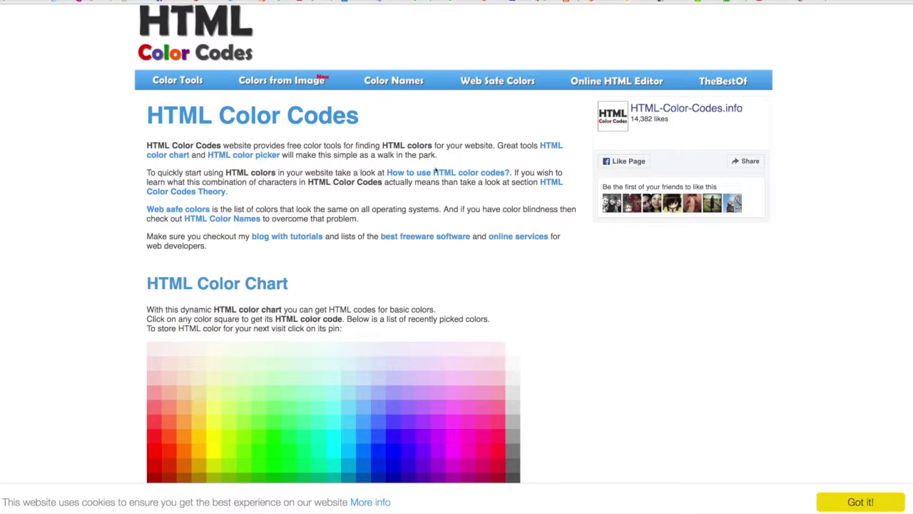
Step: Choose the saved raspberries JPG from the Bureau as the Get Colors from Image file
scroll(428, 190, "down", 1)
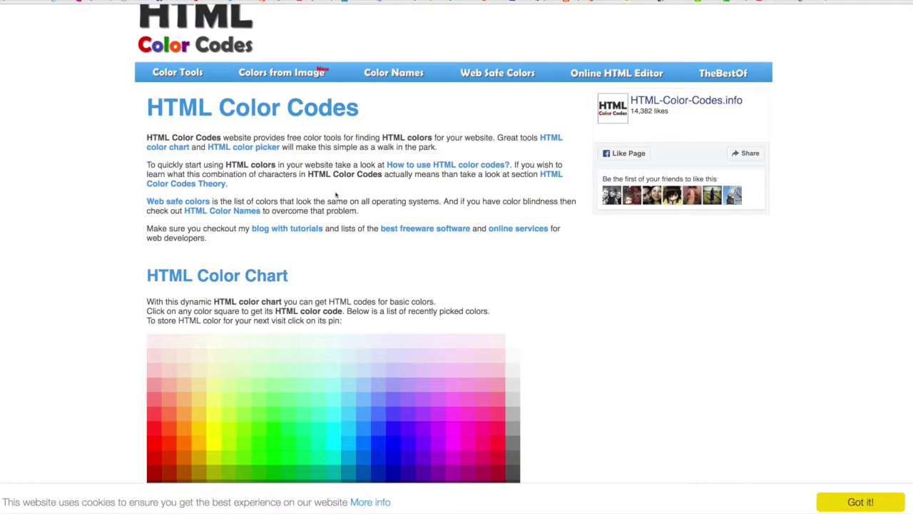
scroll(336, 194, "up", 2)
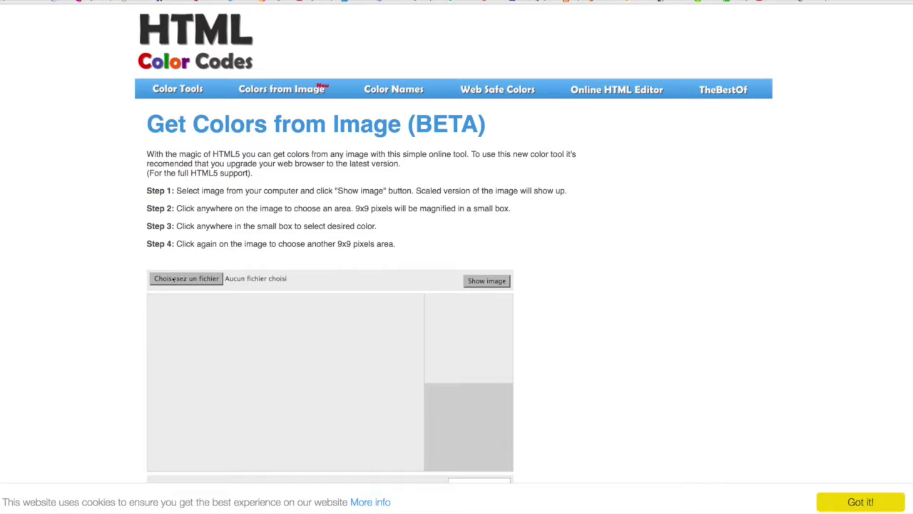
left_click(174, 279)
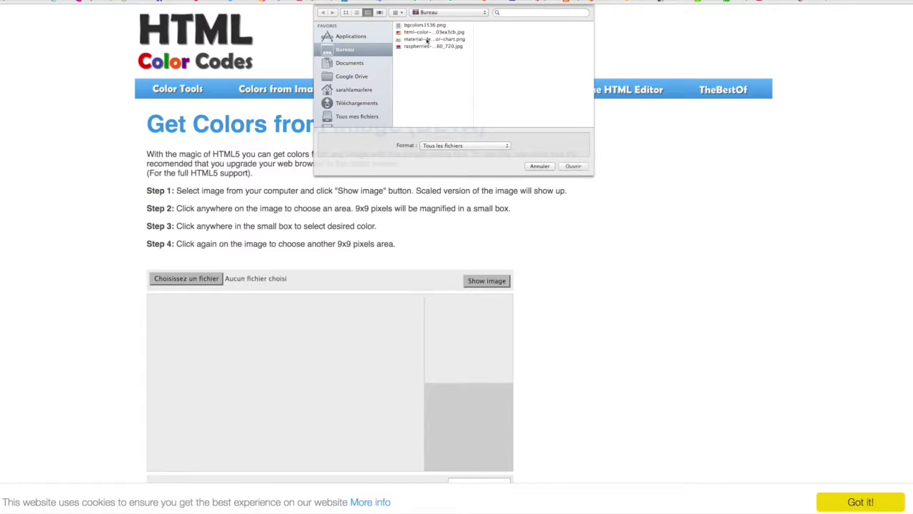
left_click(429, 46)
left_click(576, 166)
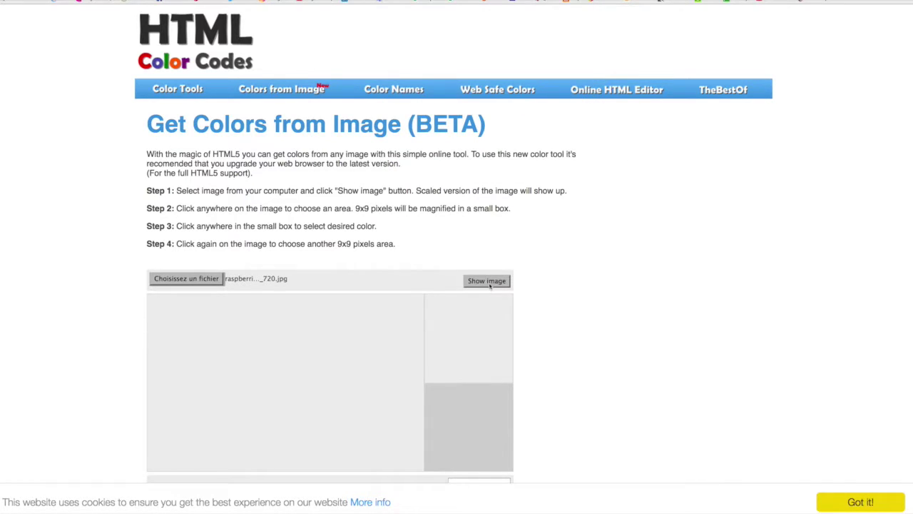
Step: Show the raspberry photo and magnify various raspberry, chocolate and bowl-rim spots
left_click(494, 280)
scroll(636, 259, "down", 1)
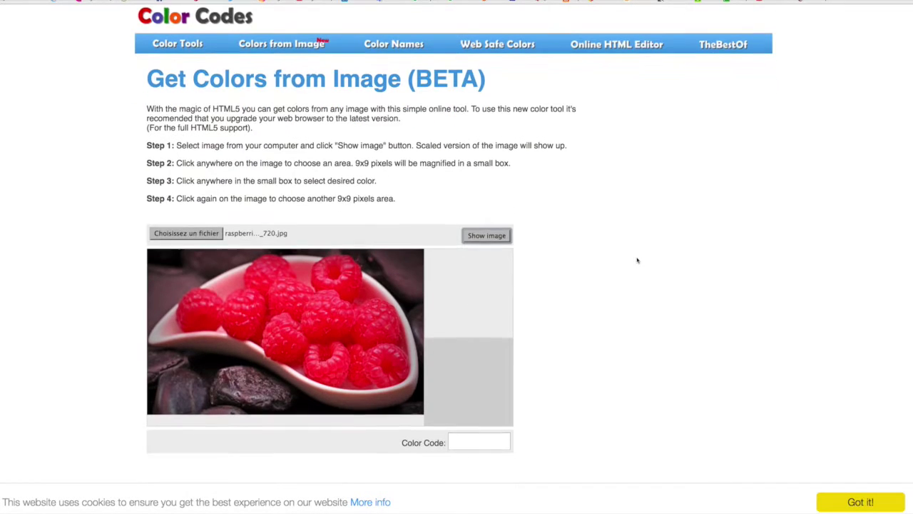
left_click(273, 329)
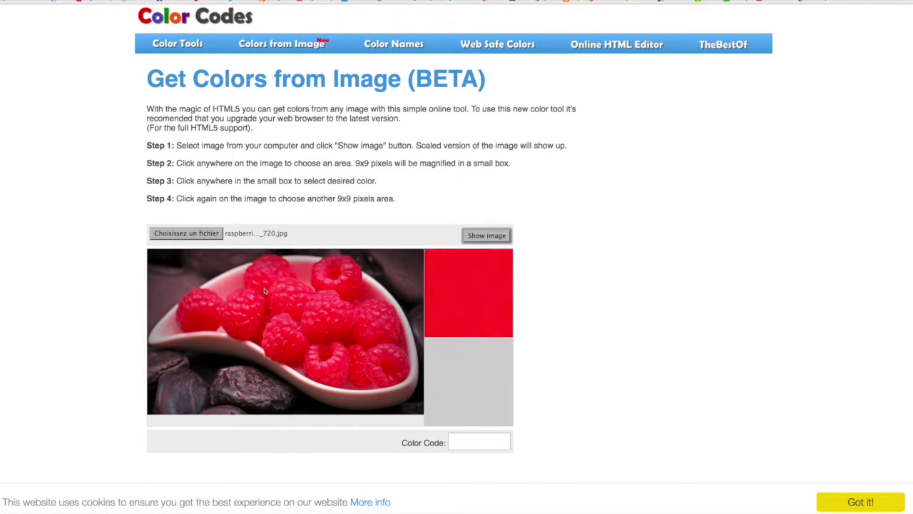
left_click(294, 291)
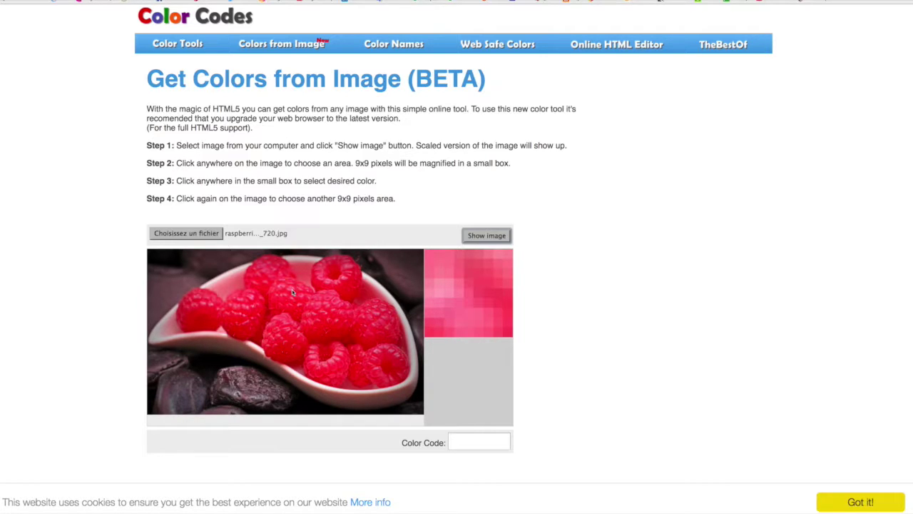
left_click(269, 357)
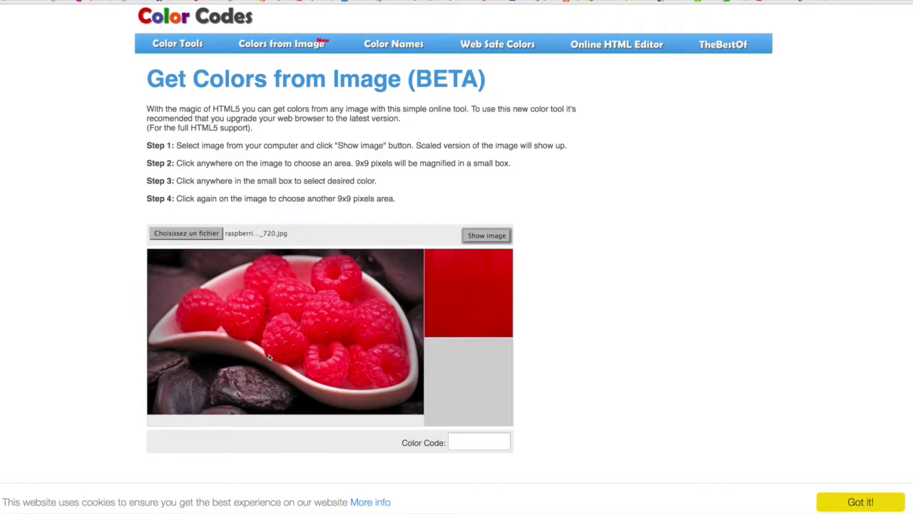
left_click(289, 289)
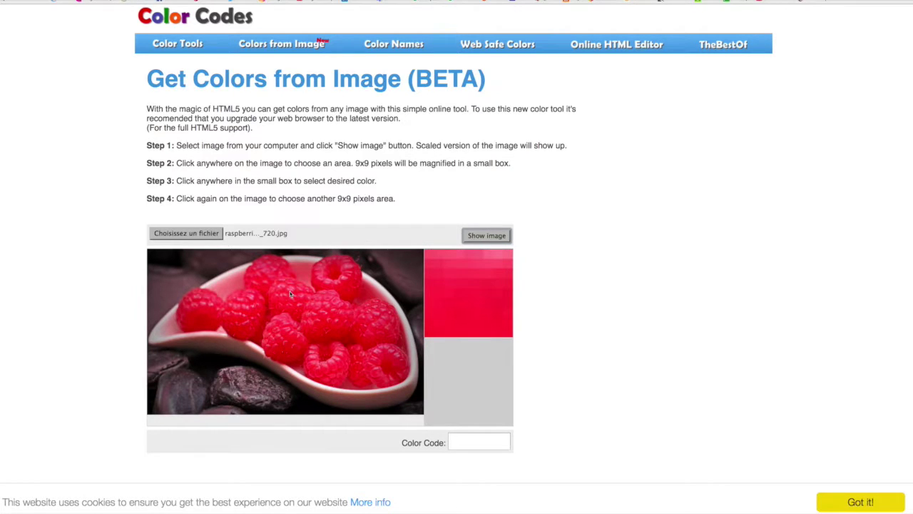
left_click(246, 393)
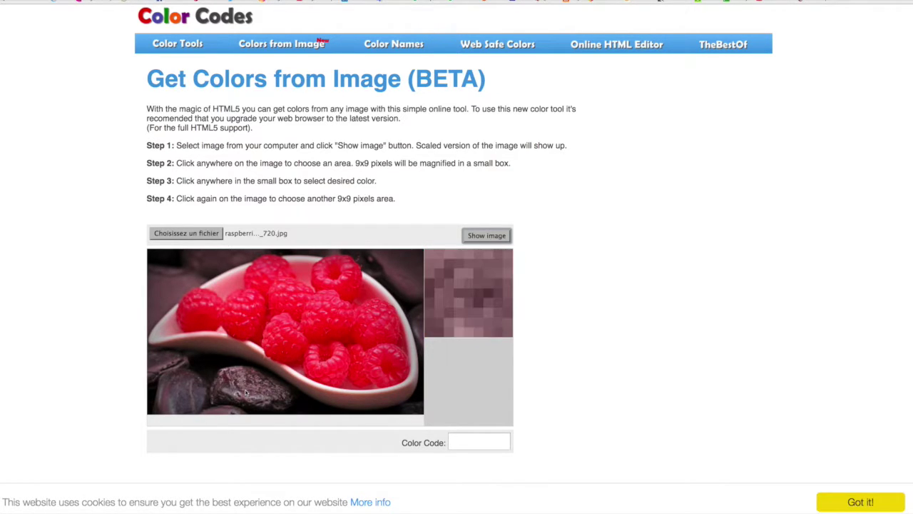
left_click(225, 367)
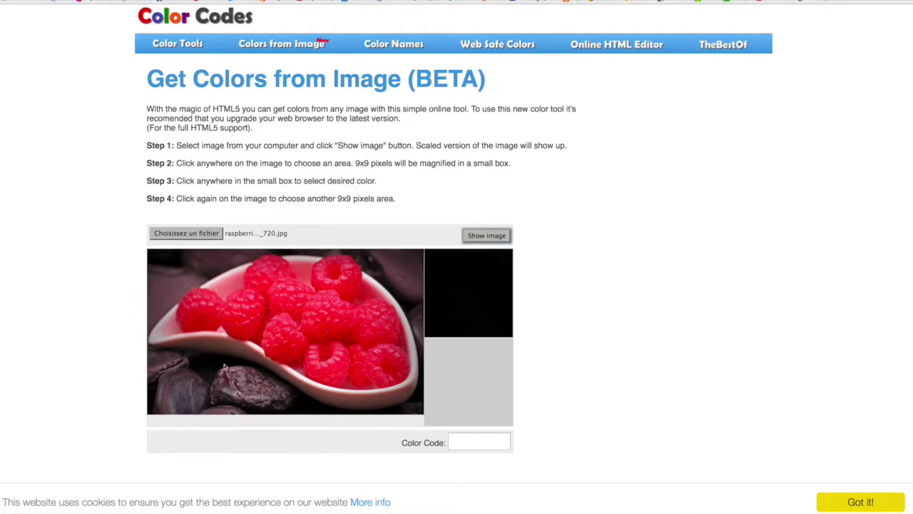
left_click(212, 347)
left_click(208, 335)
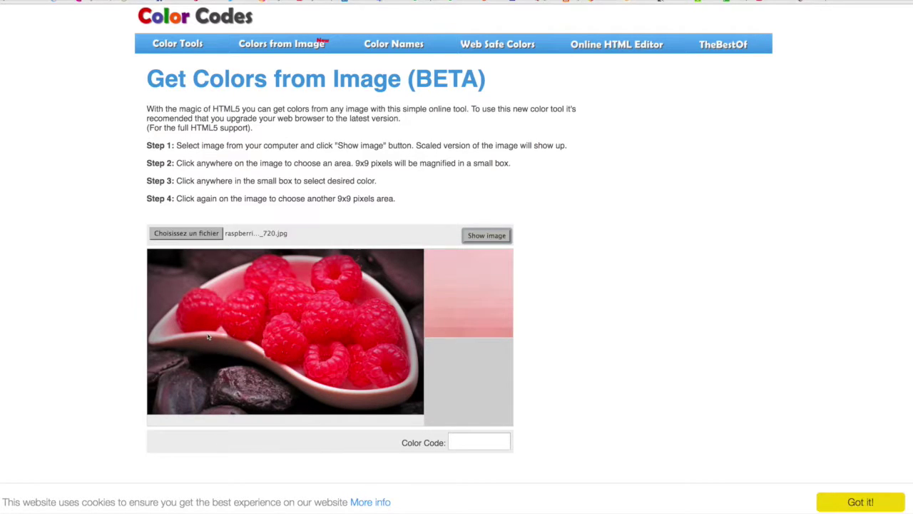
left_click(209, 337)
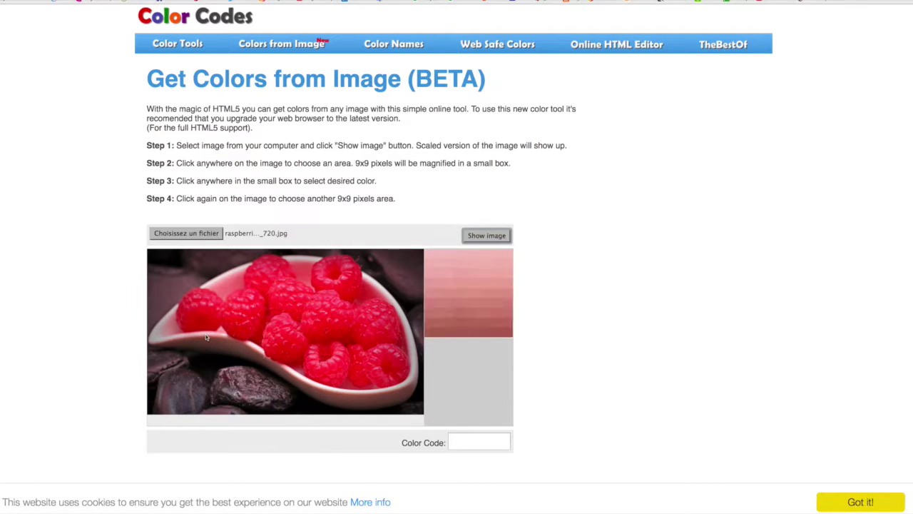
left_click(205, 336)
left_click(291, 320)
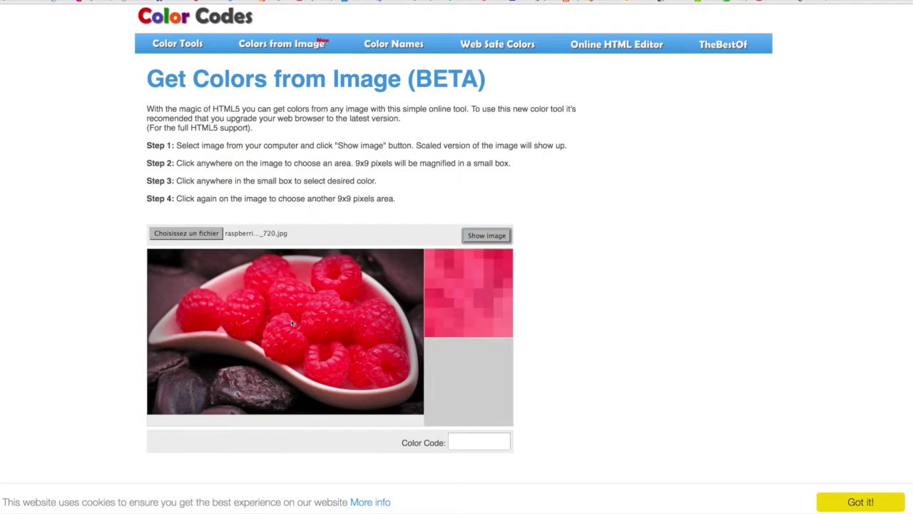
left_click(328, 319)
left_click(326, 319)
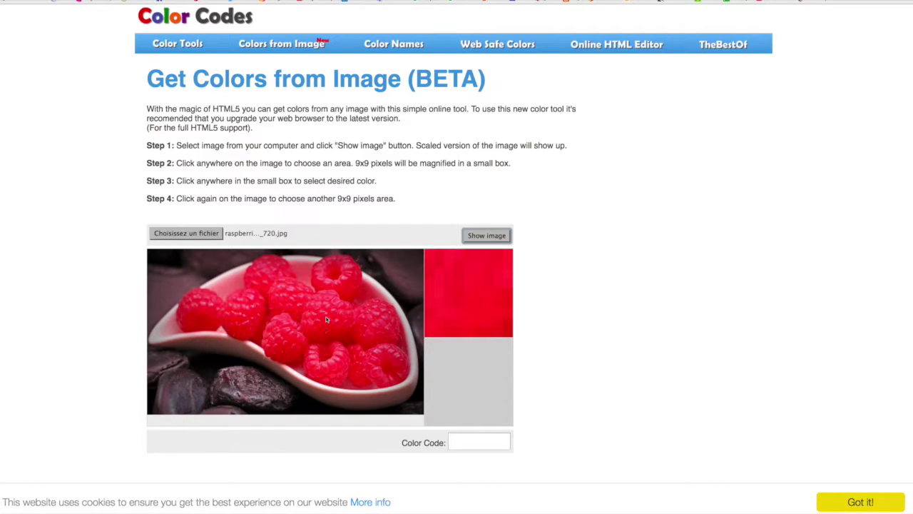
Step: Sample the bright raspberry red #FF1C3D and select its hex code for copying
left_click(466, 295)
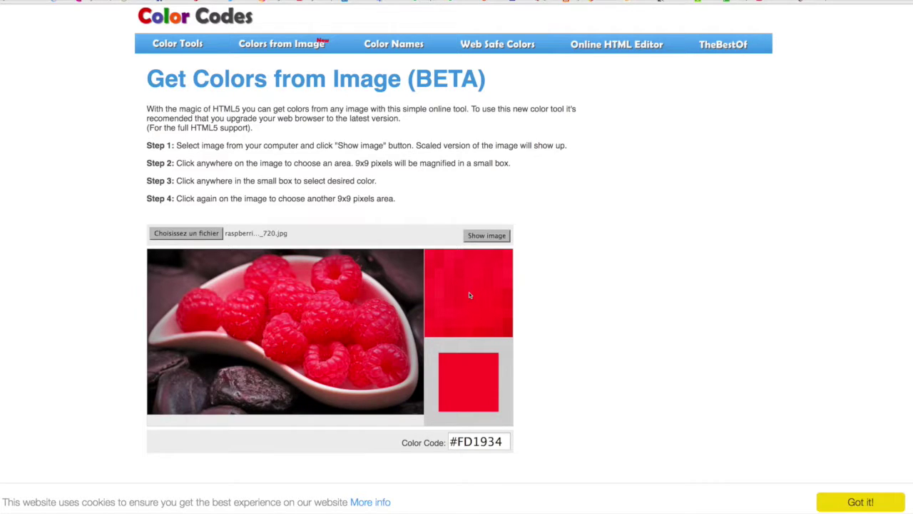
left_click(326, 316)
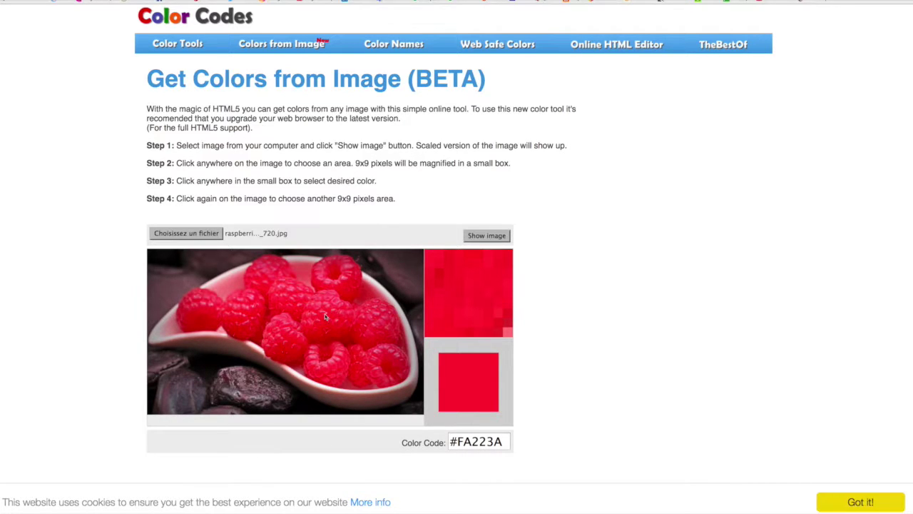
left_click(324, 315)
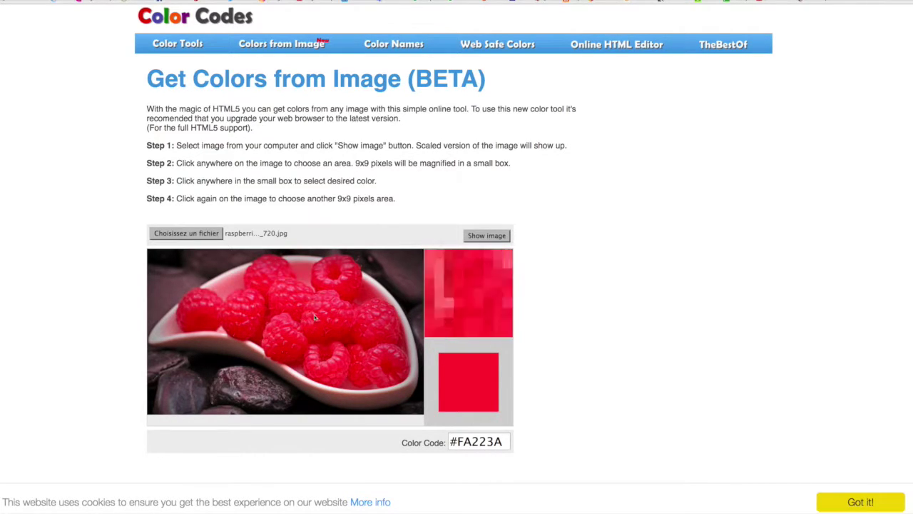
left_click(325, 318)
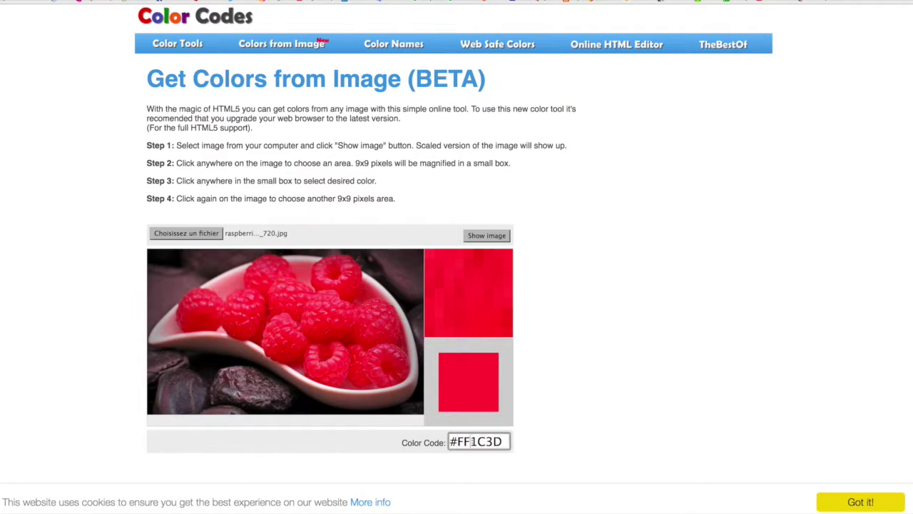
double_click(477, 441)
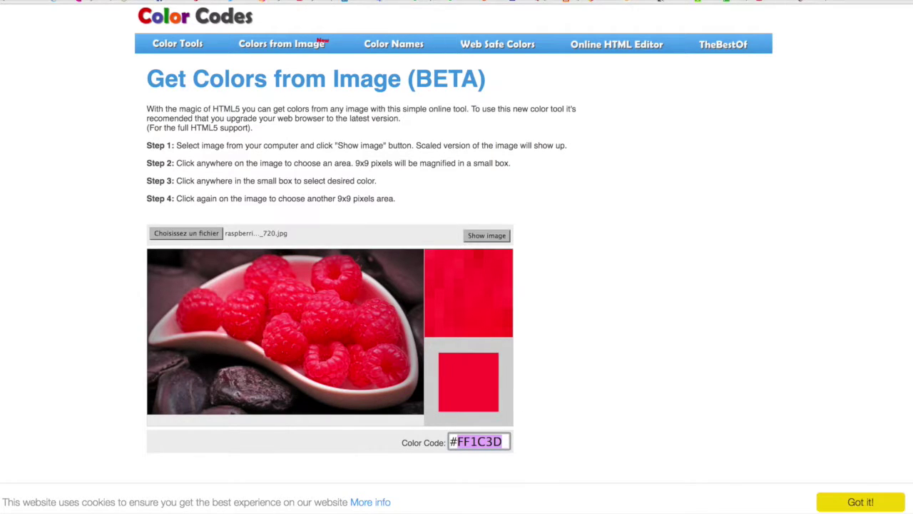
key("ctrl+Tab")
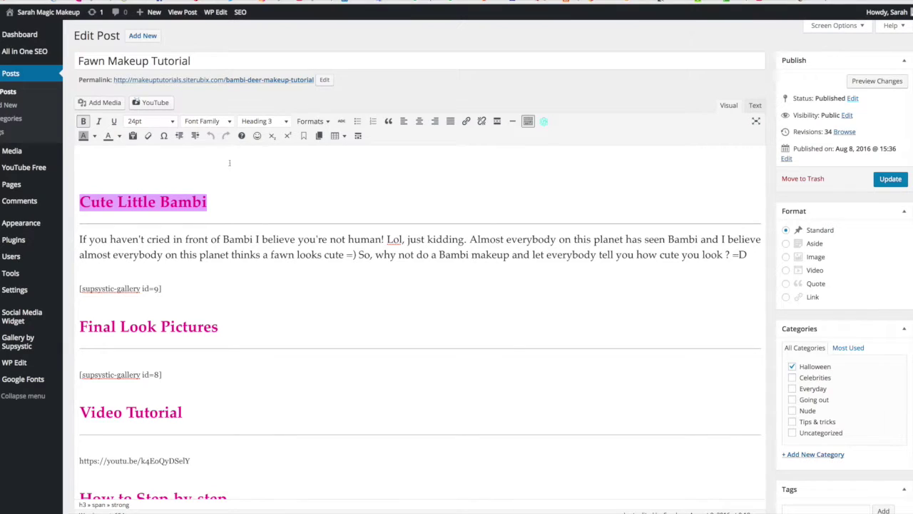
Step: Give the 'Cute Little Bambi' heading the custom text colour #FF1C3D
key("Right")
key("shift+Home")
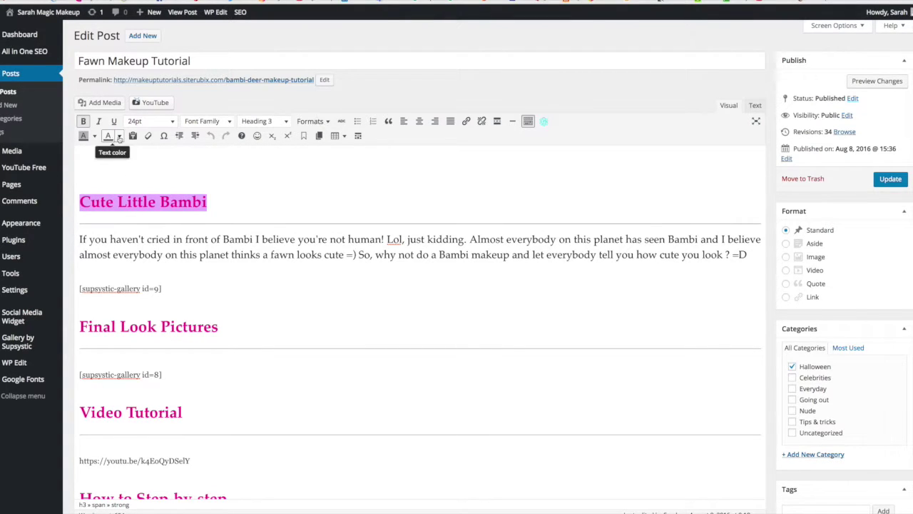
left_click(119, 137)
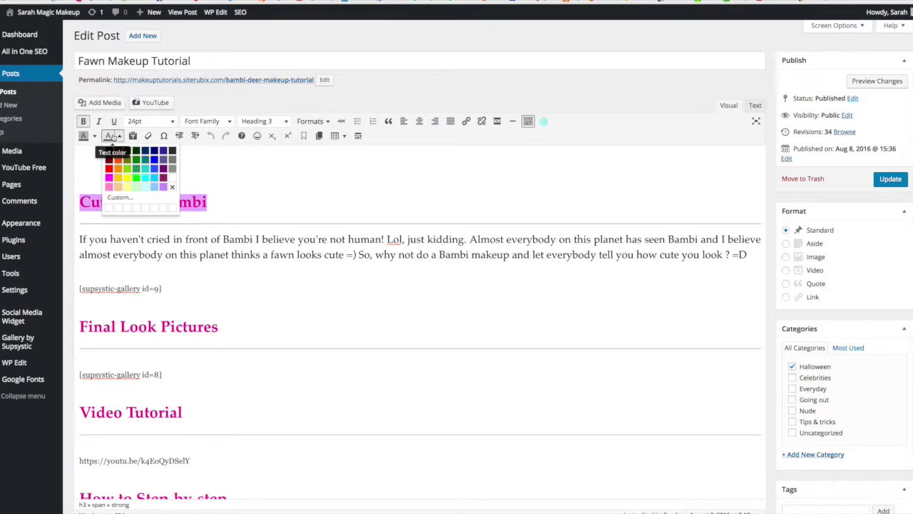
left_click(119, 197)
key("Tab")
key("Tab")
key("Tab")
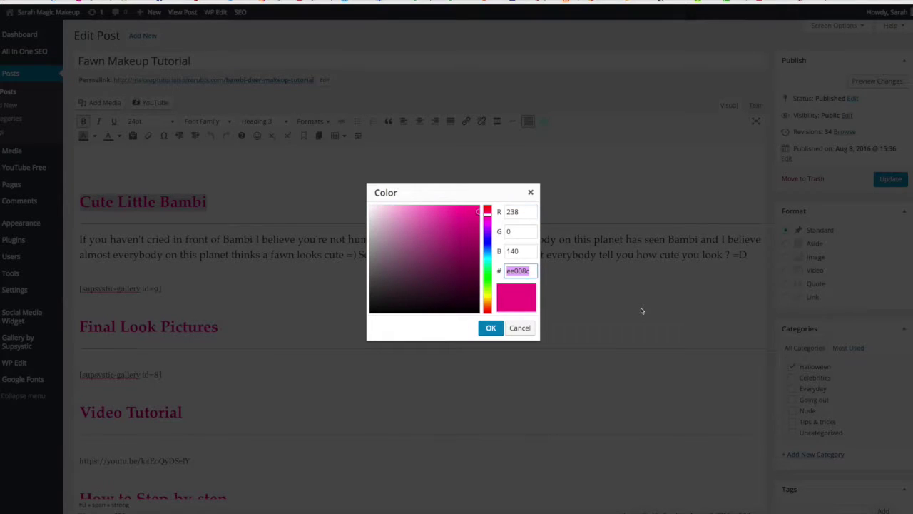
left_click(491, 327)
key("Right")
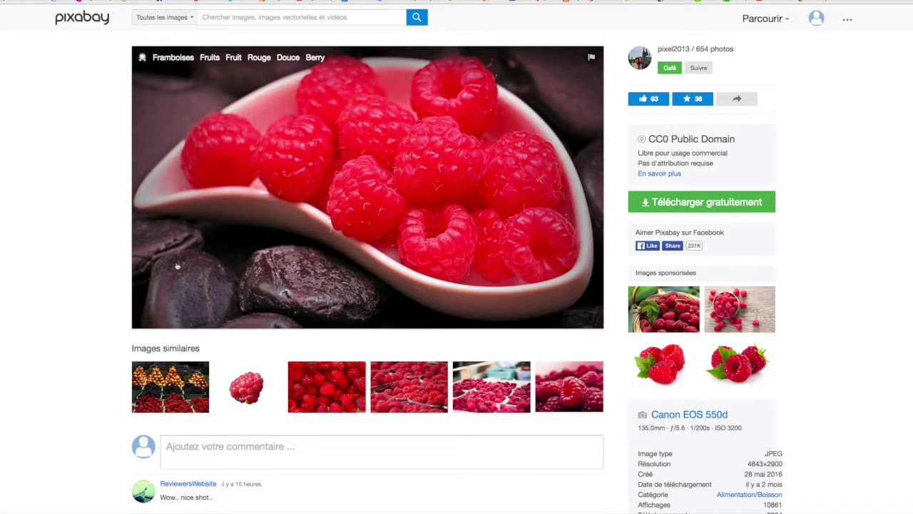
mouse_move(187, 267)
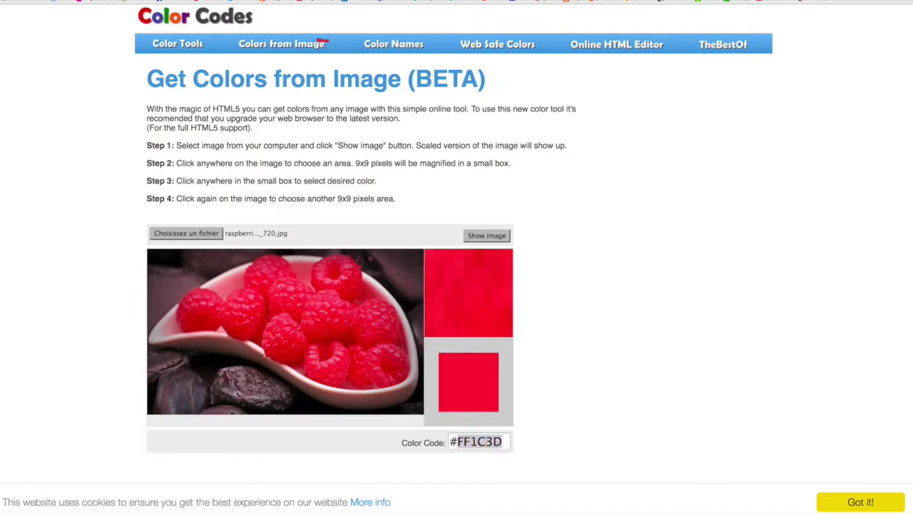
Step: Sample the dusty pink #8E6465 from the chocolate area and select its hex code
left_click(222, 365)
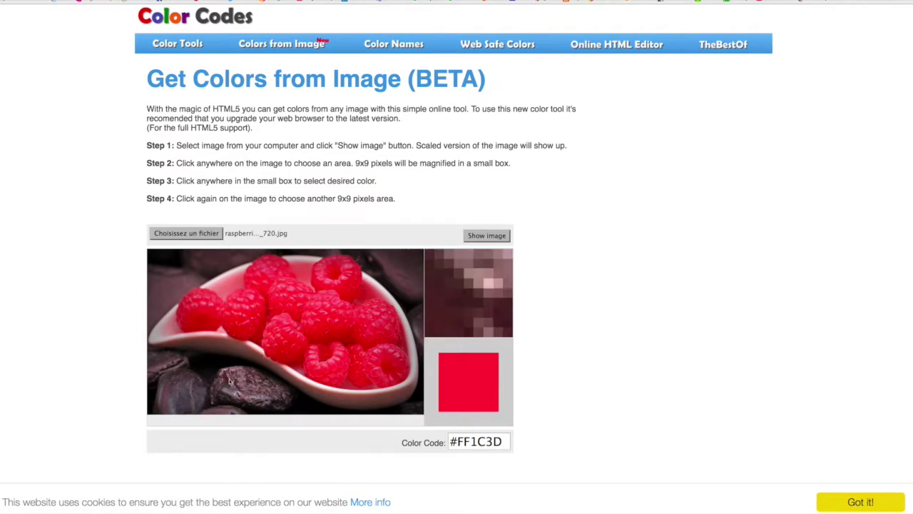
left_click(229, 381)
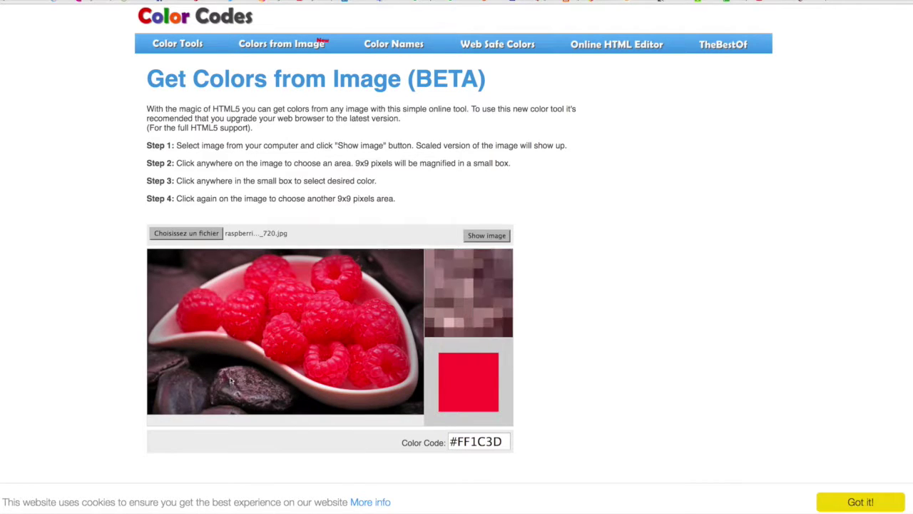
left_click(492, 286)
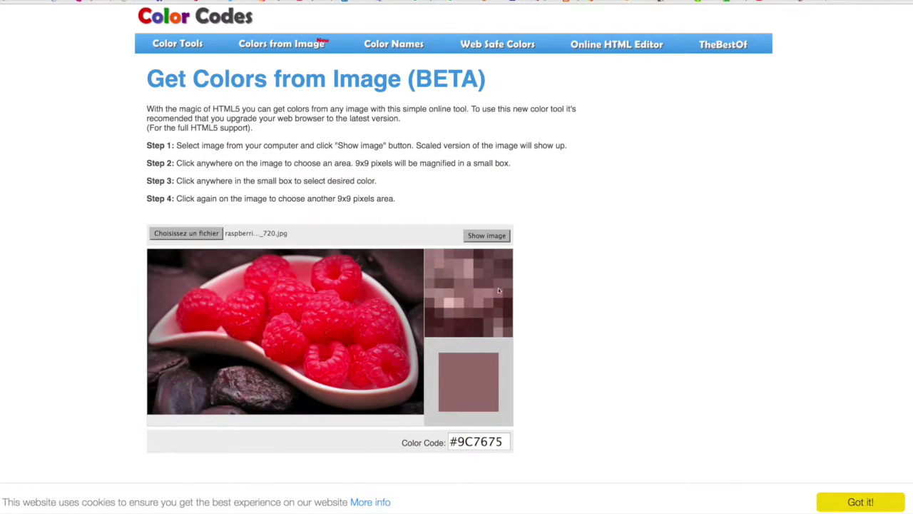
left_click(489, 325)
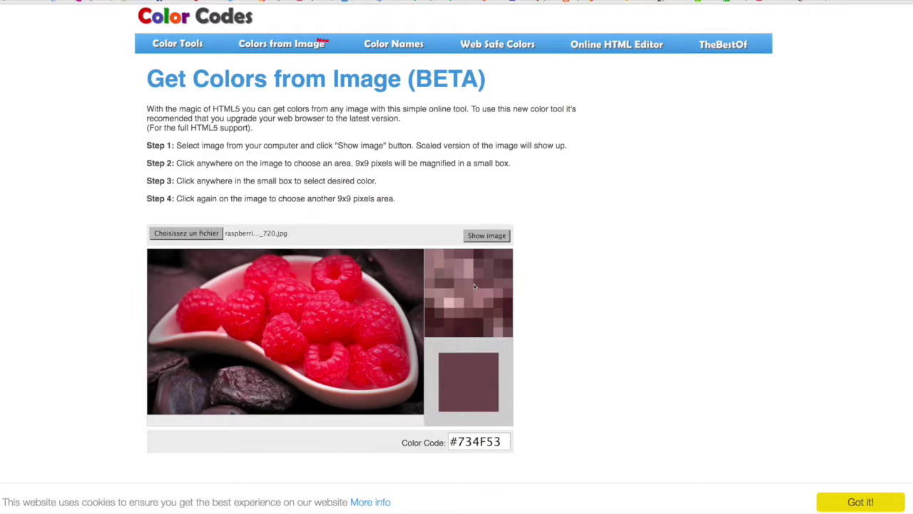
left_click(491, 301)
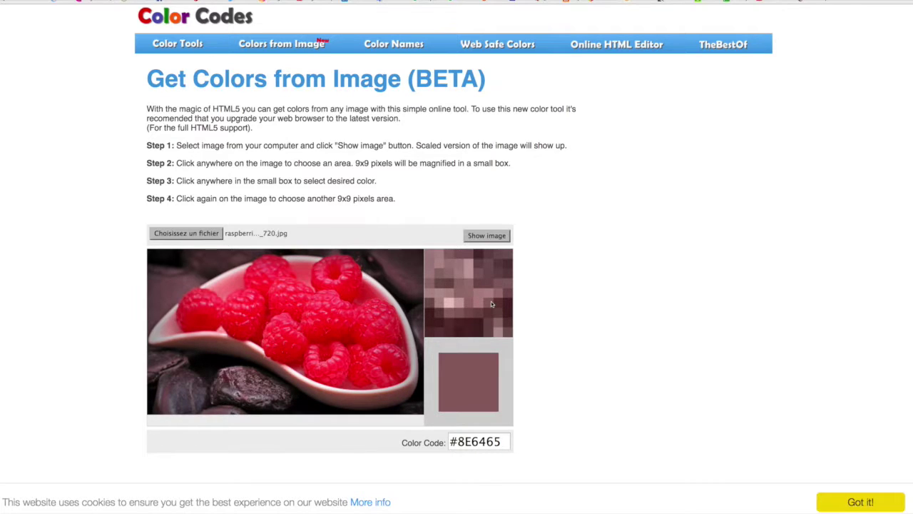
double_click(480, 442)
key("ctrl+c")
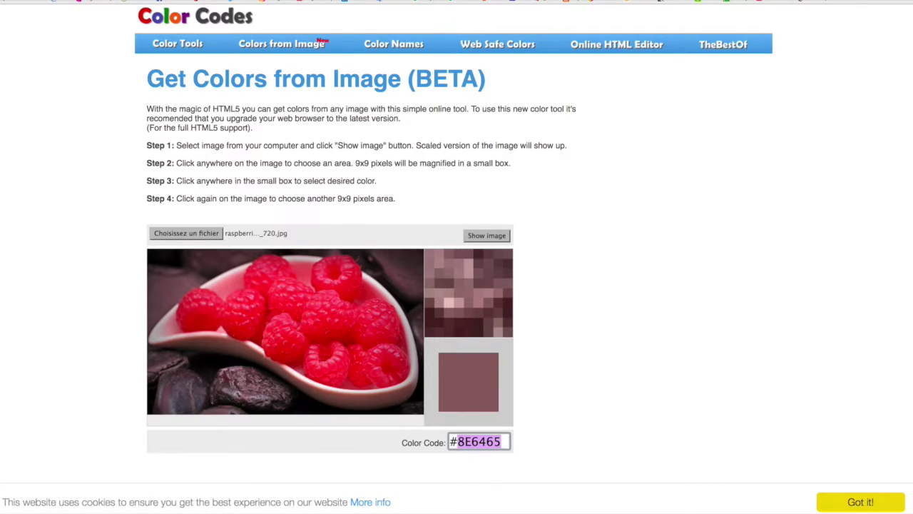
left_click(324, 2)
Step: Change the 'Cute Little Bambi' heading's custom text colour to #8E6465
left_click_drag(206, 202, 79, 201)
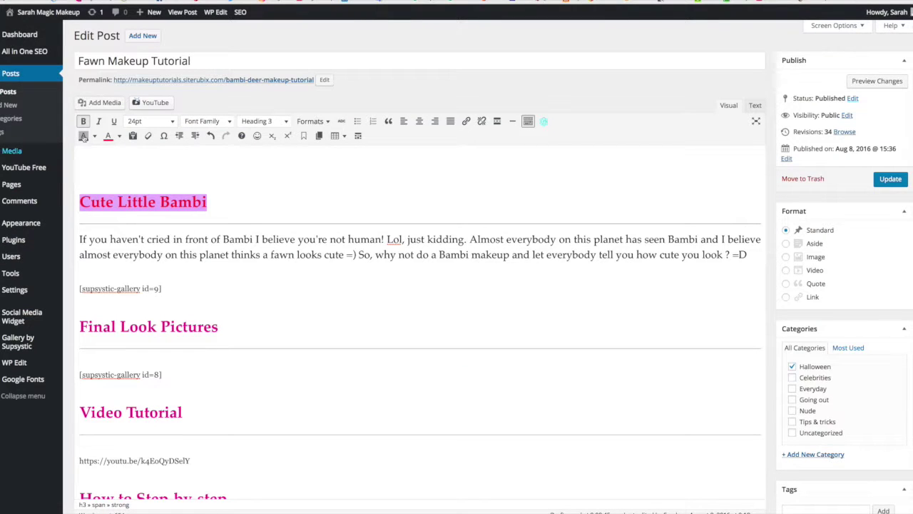
left_click(120, 136)
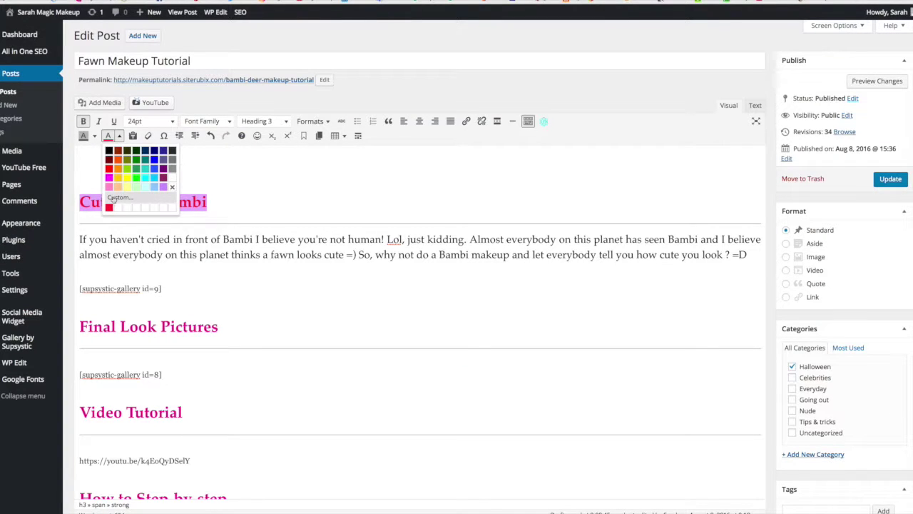
left_click(119, 197)
double_click(532, 271)
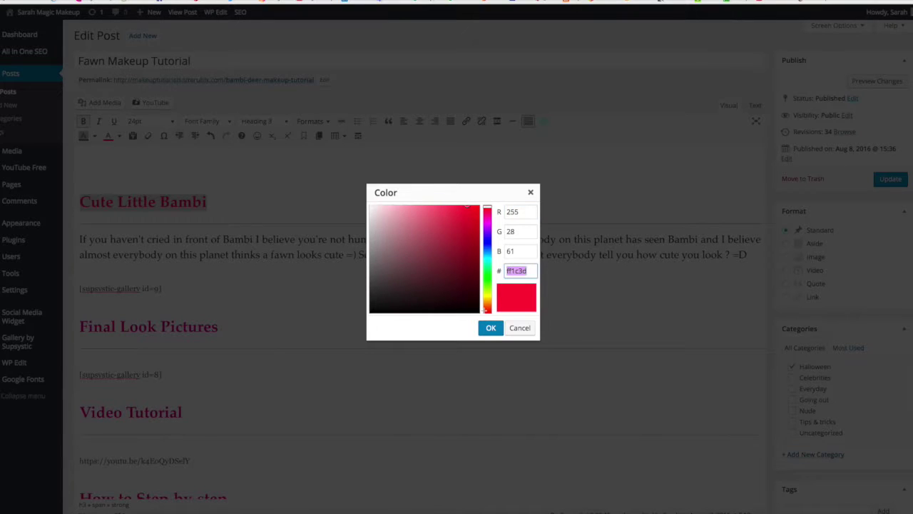
key("ctrl+v")
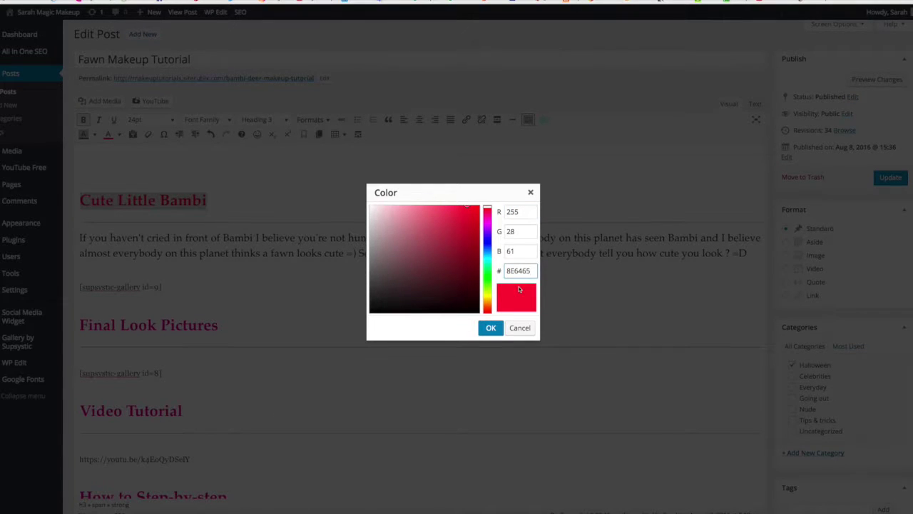
left_click(489, 327)
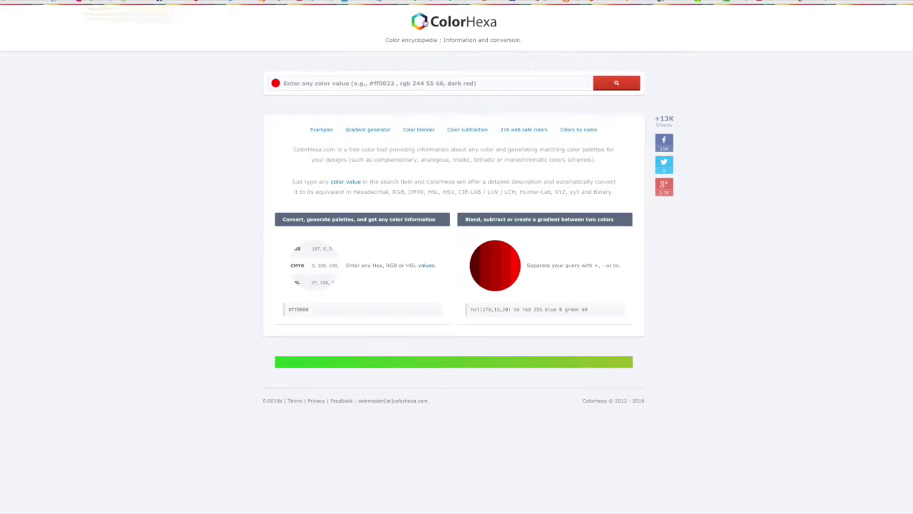
Step: Zoom in two levels on the ColorHexa home page
key("ctrl+plus")
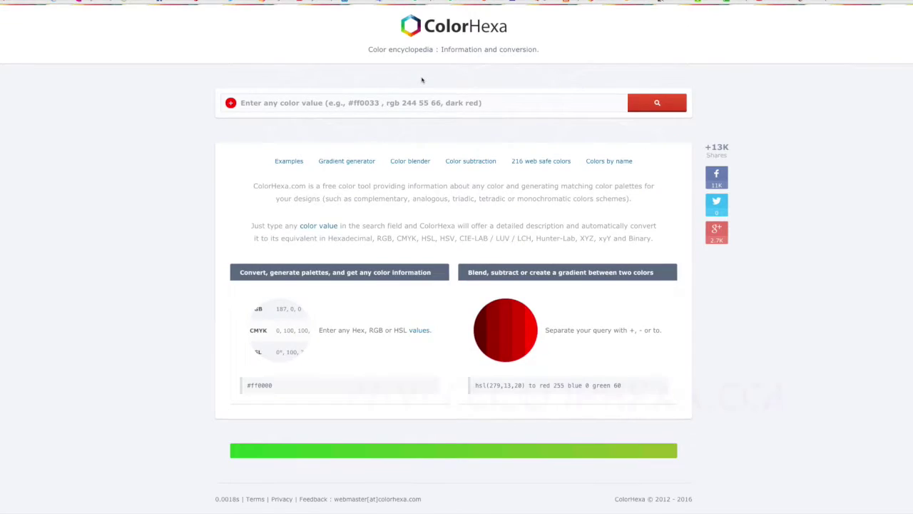
key("ctrl+plus")
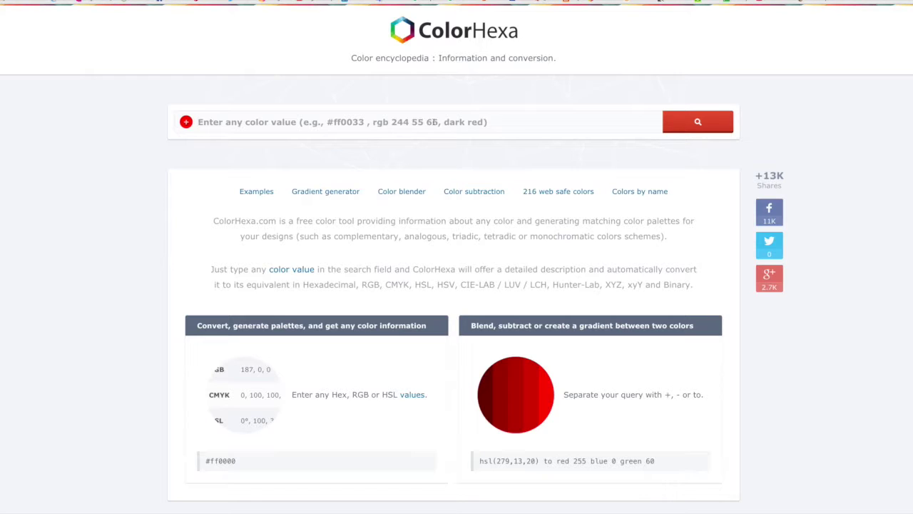
Step: Search ColorHexa for 'red', open Orange red, and copy its hex code ff4500
type("red")
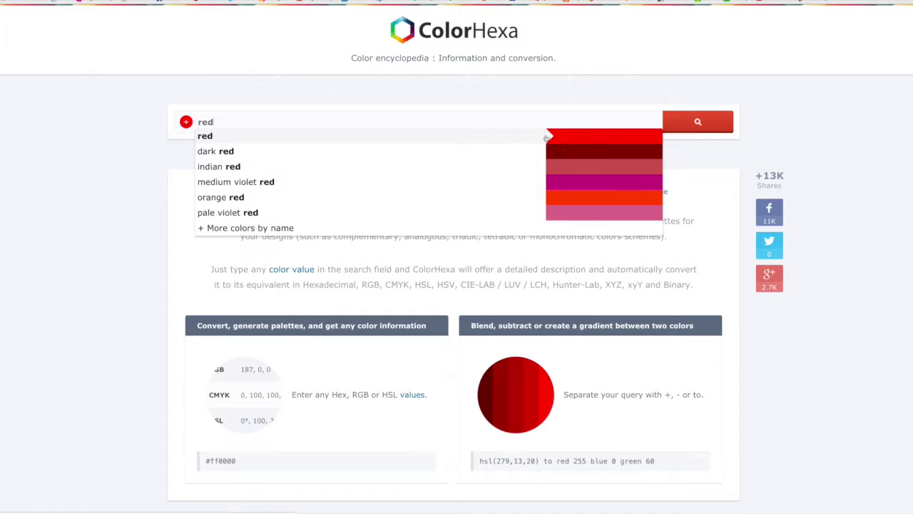
left_click(578, 201)
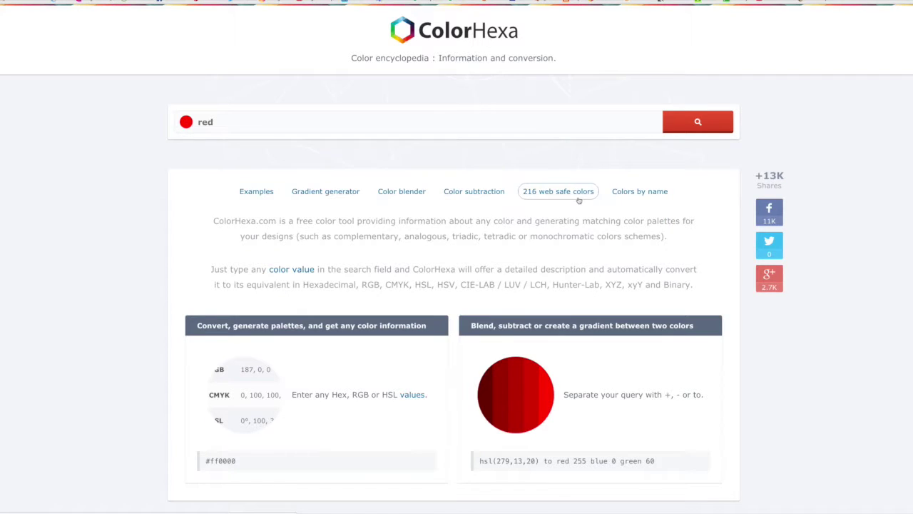
left_click(402, 147)
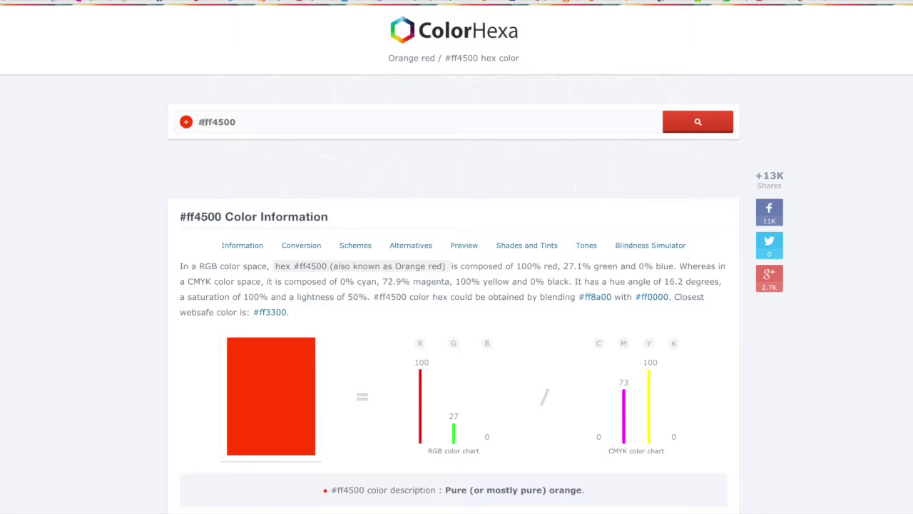
left_click_drag(202, 122, 246, 122)
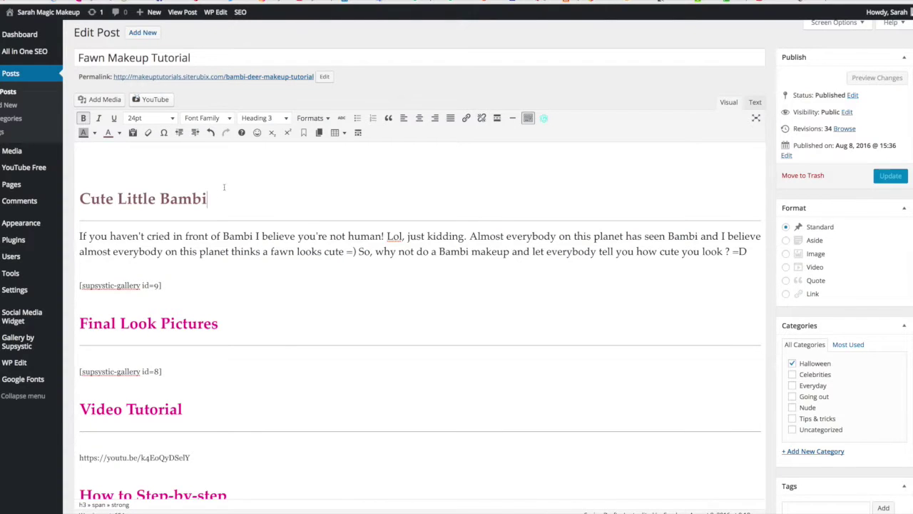
key("shift+Home")
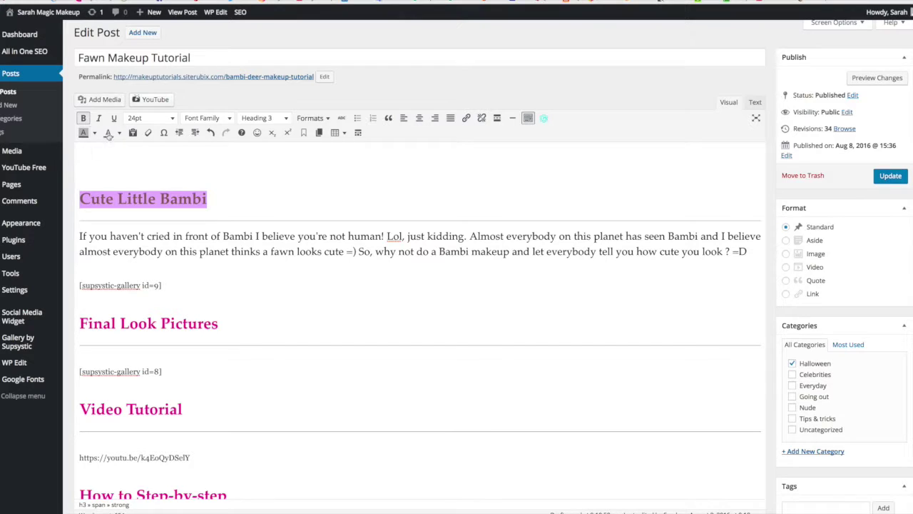
Step: Set the Cute Little Bambi heading's custom text colour to #ff4500
left_click(119, 132)
left_click(114, 196)
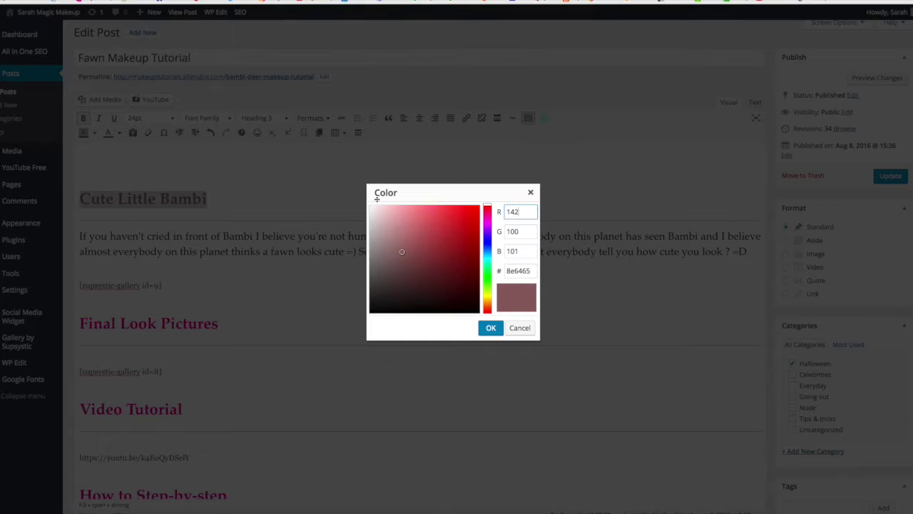
double_click(524, 271)
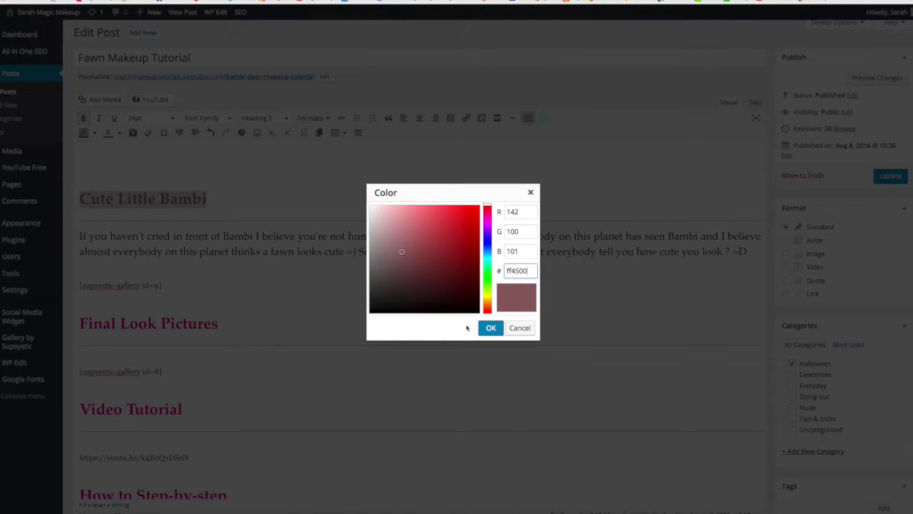
key("Return")
left_click(211, 205)
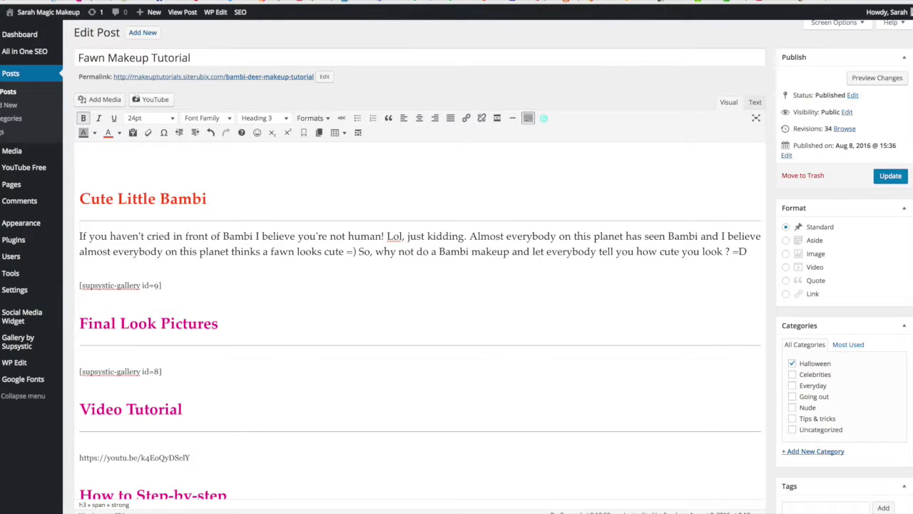
Step: Search ColorHexa for 'green', open Lime green, and select its hex code 32cd32
key("ctrl+Tab")
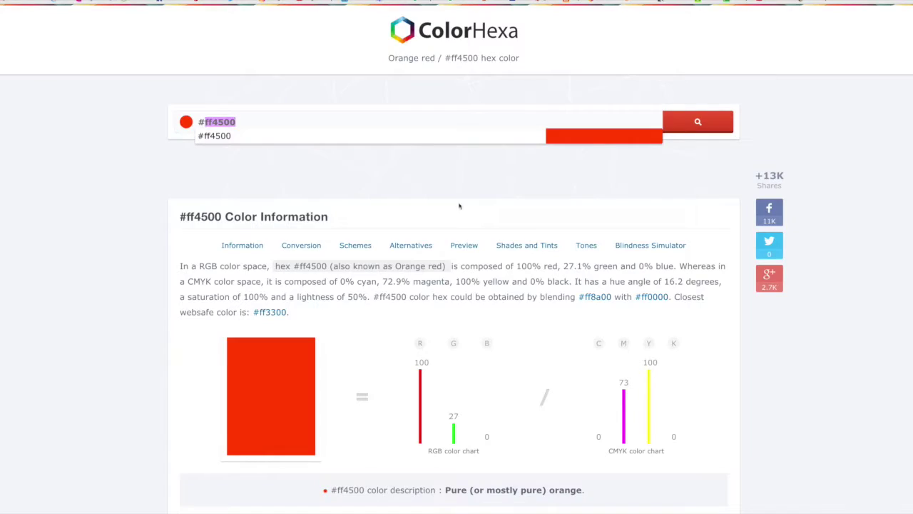
type("green")
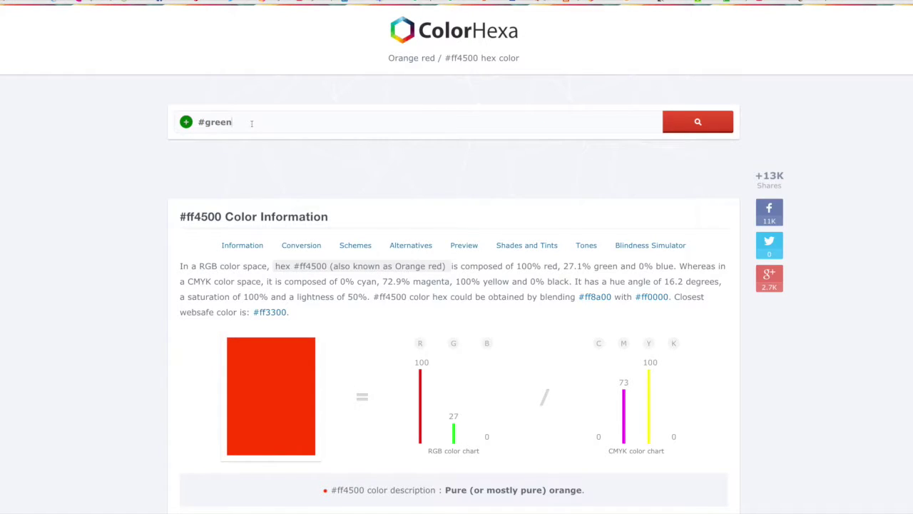
key("ctrl+a")
type("green")
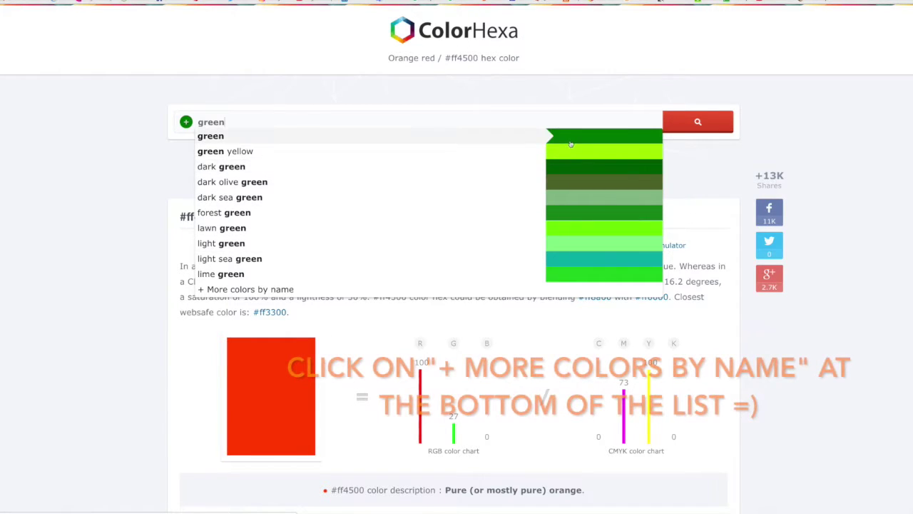
left_click(486, 273)
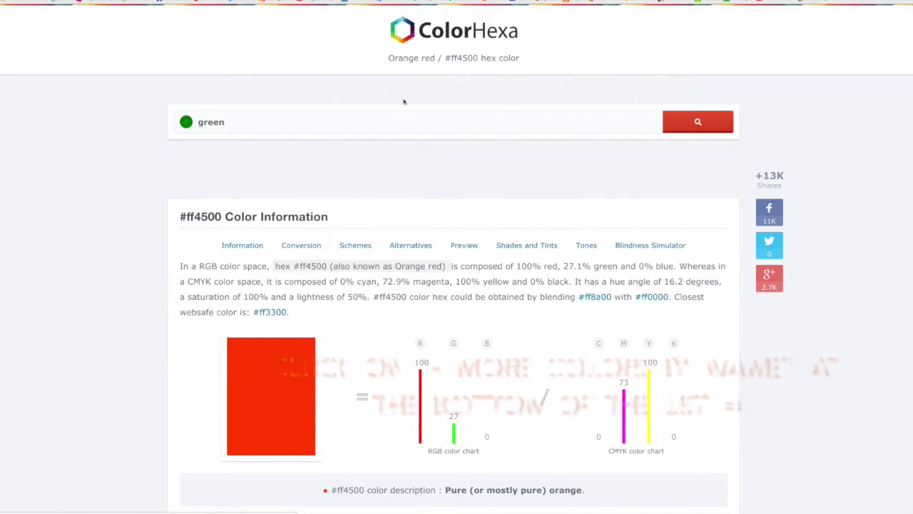
double_click(223, 122)
key("ctrl+c")
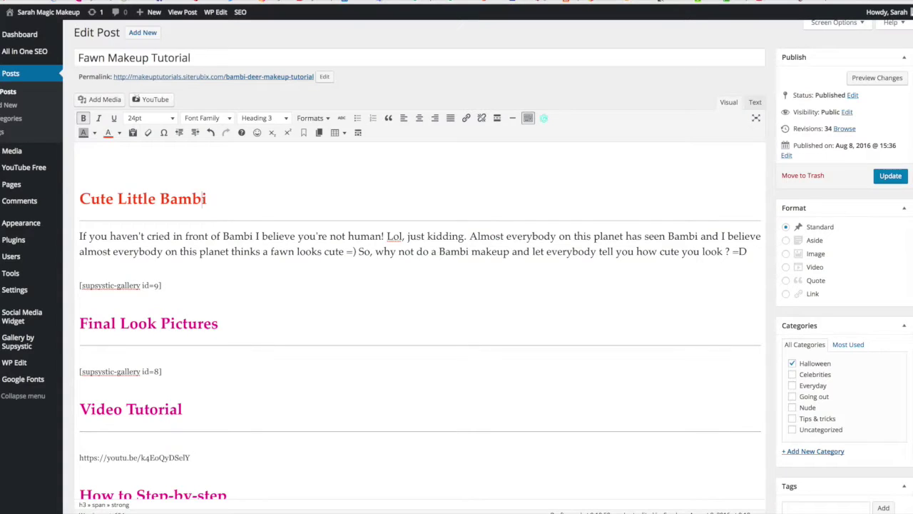
Step: Paste 32cd32 as the Cute Little Bambi heading's custom text colour and apply it
key("shift+Home")
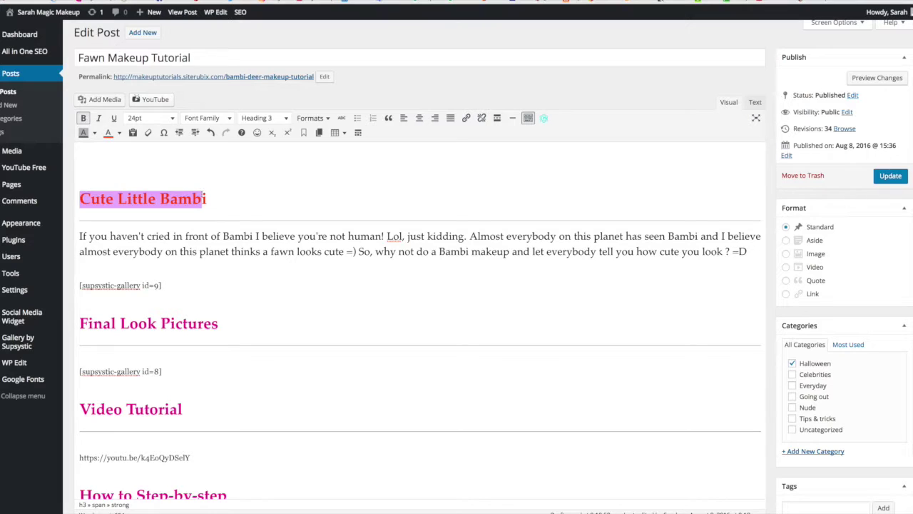
left_click(119, 133)
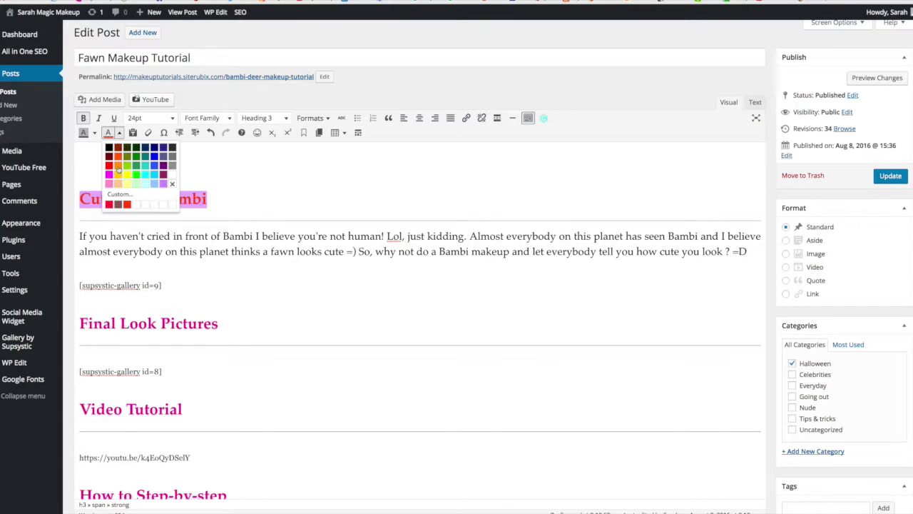
left_click(121, 201)
double_click(525, 270)
key("ctrl+v")
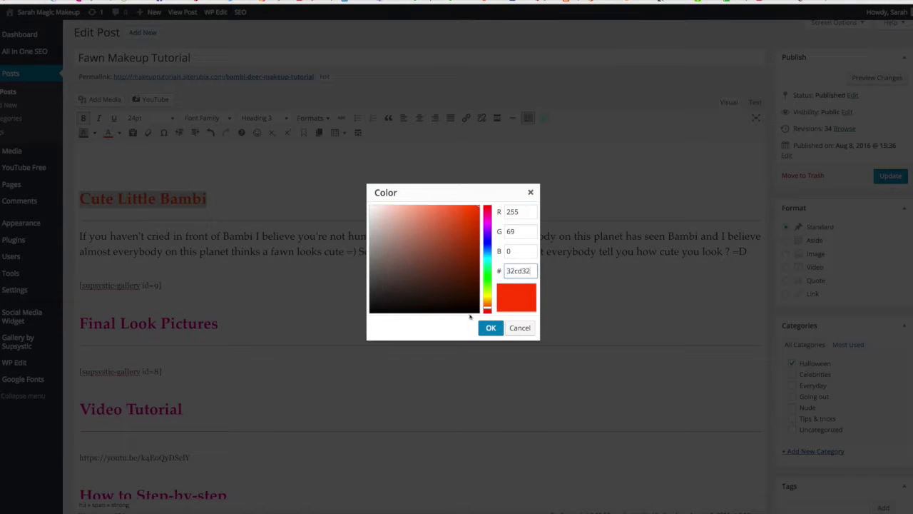
left_click(468, 318)
left_click(490, 328)
left_click(321, 200)
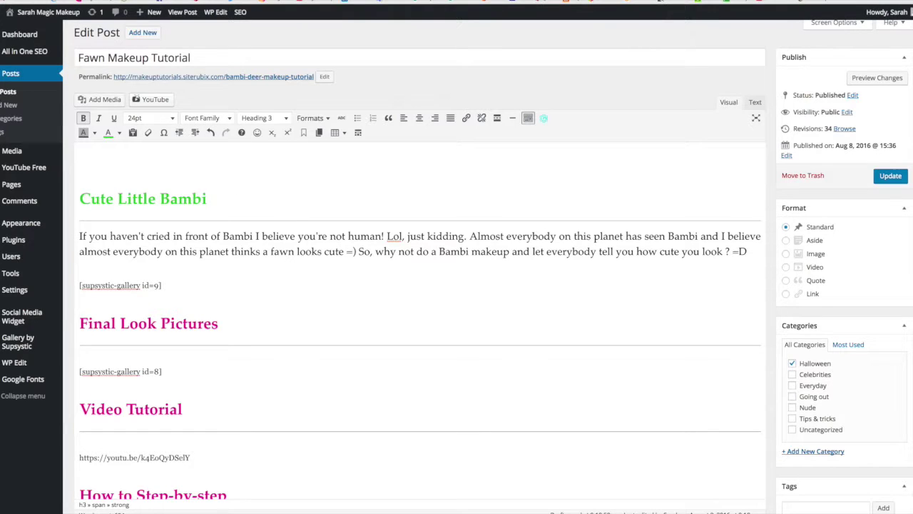
key("ctrl+Tab")
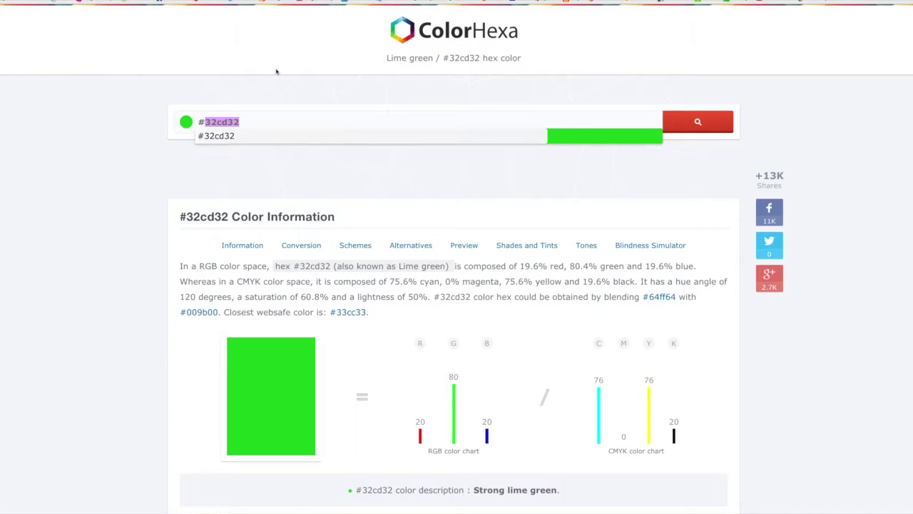
Step: Show ColorHexa's List of colors by name table with hex and RGB values
left_click(428, 48)
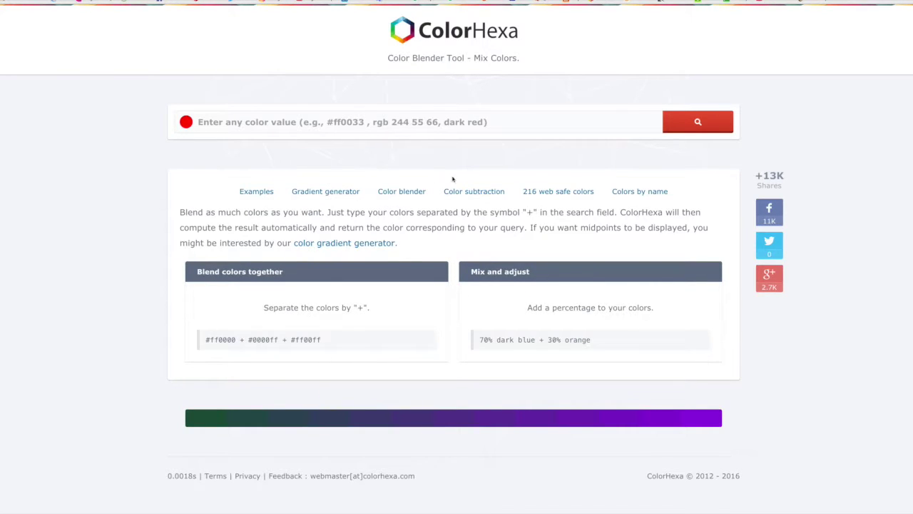
left_click(409, 197)
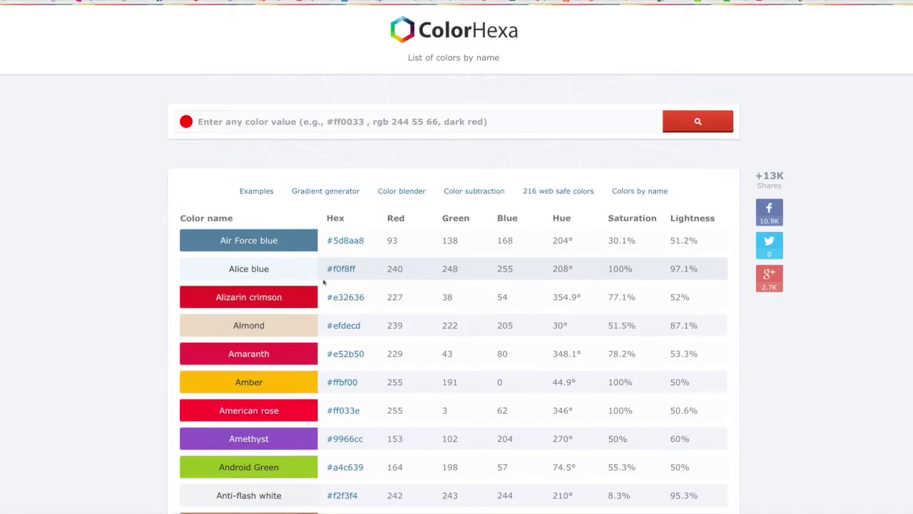
scroll(323, 283, "down", 3)
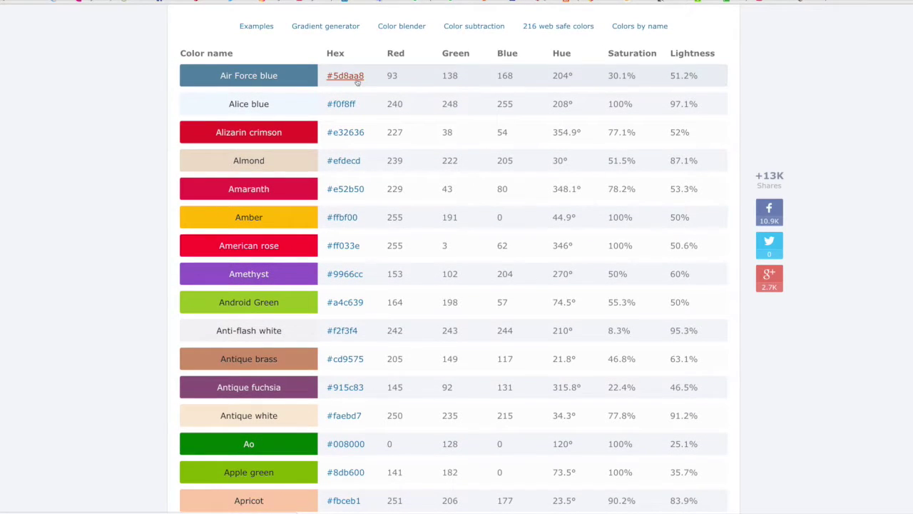
scroll(359, 156, "down", 5)
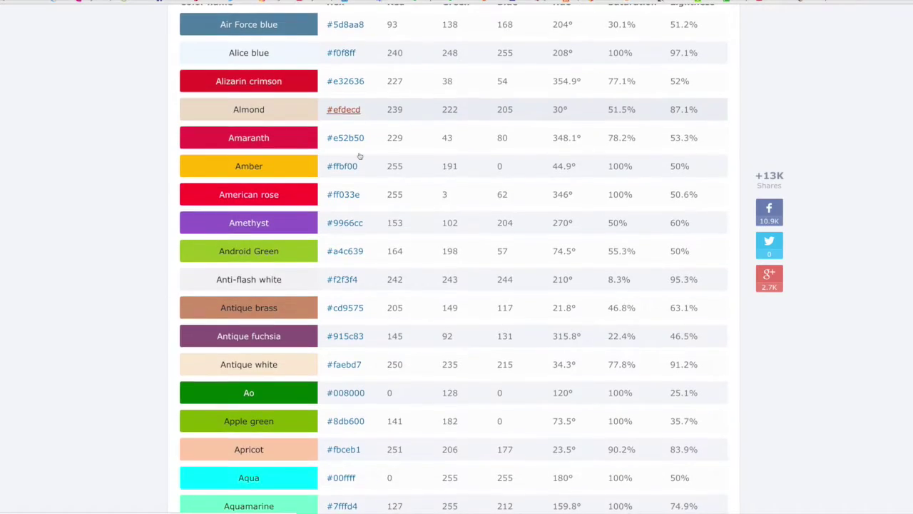
scroll(360, 155, "down", 18)
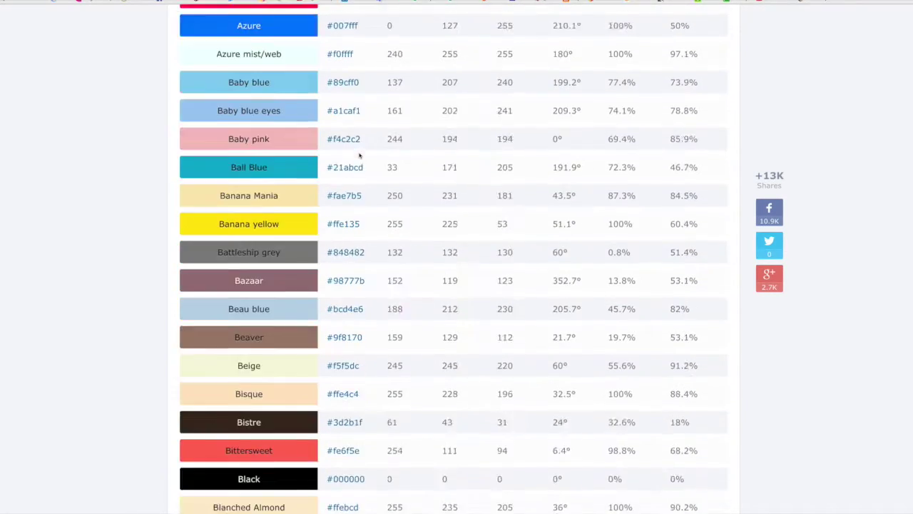
scroll(360, 155, "down", 6)
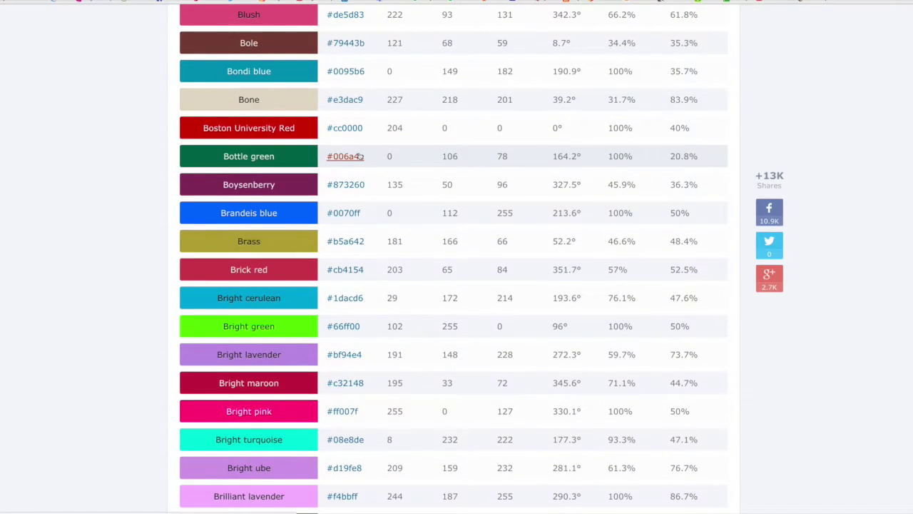
scroll(296, 122, "up", 20)
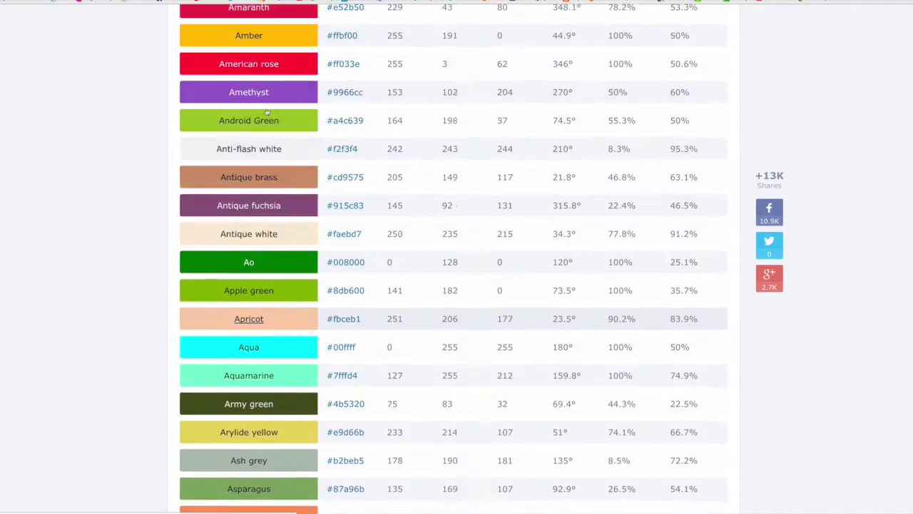
scroll(251, 159, "down", 3)
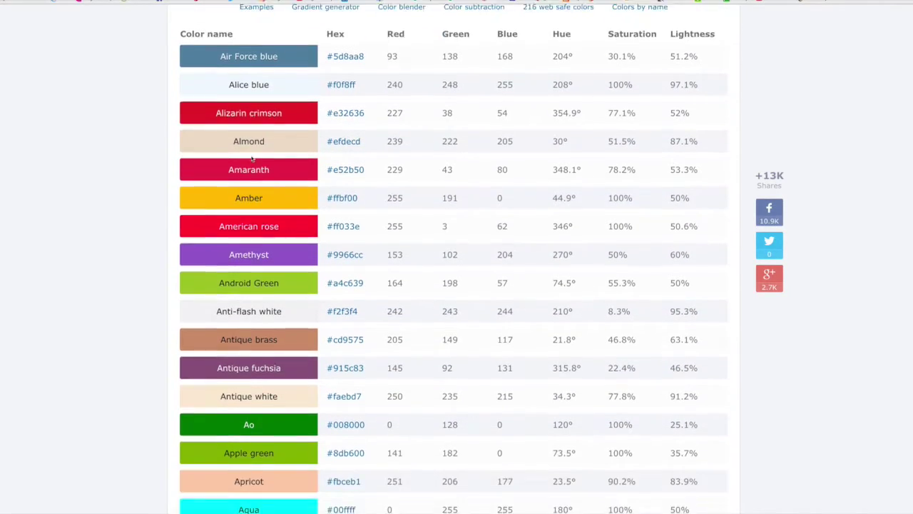
scroll(251, 158, "up", 5)
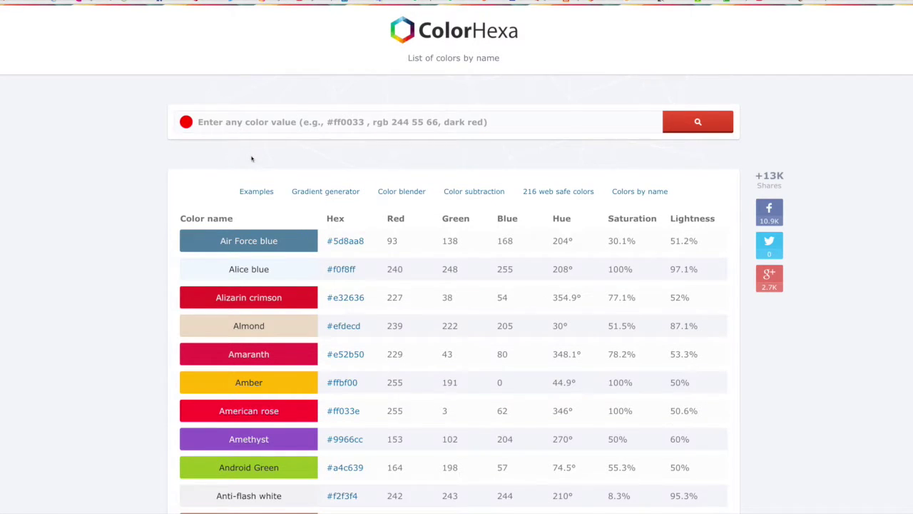
scroll(251, 158, "down", 8)
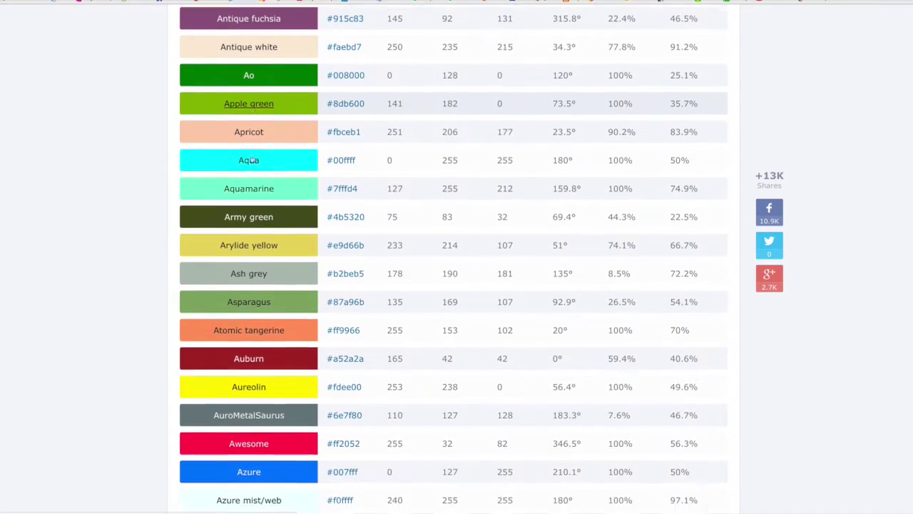
scroll(251, 159, "down", 1)
scroll(251, 159, "up", 10)
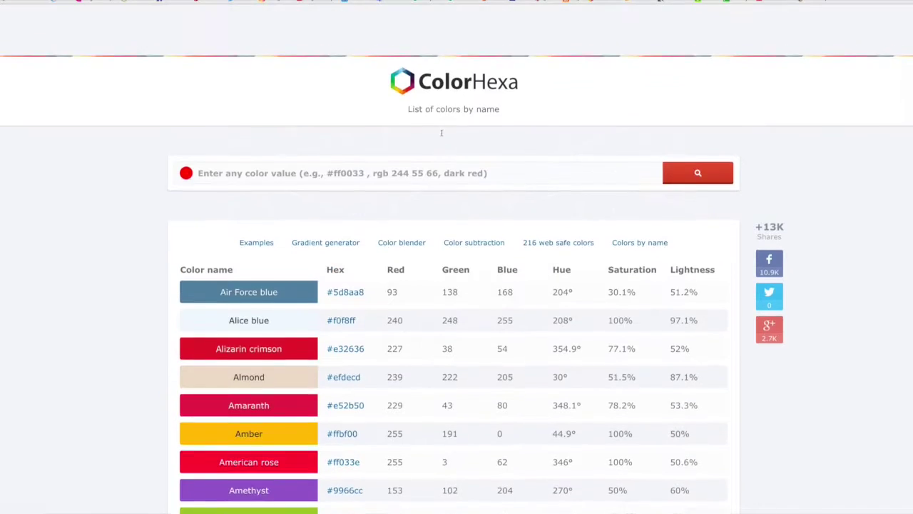
scroll(440, 132, "down", 2)
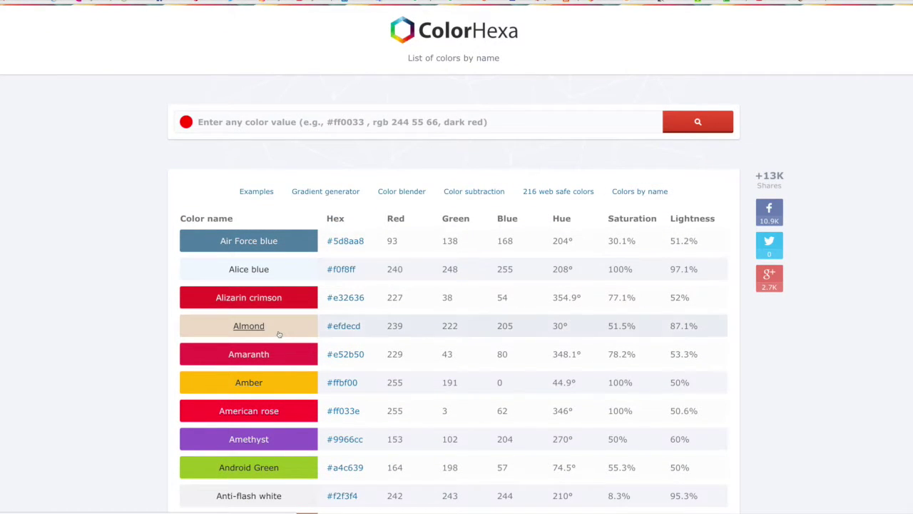
scroll(279, 334, "down", 8)
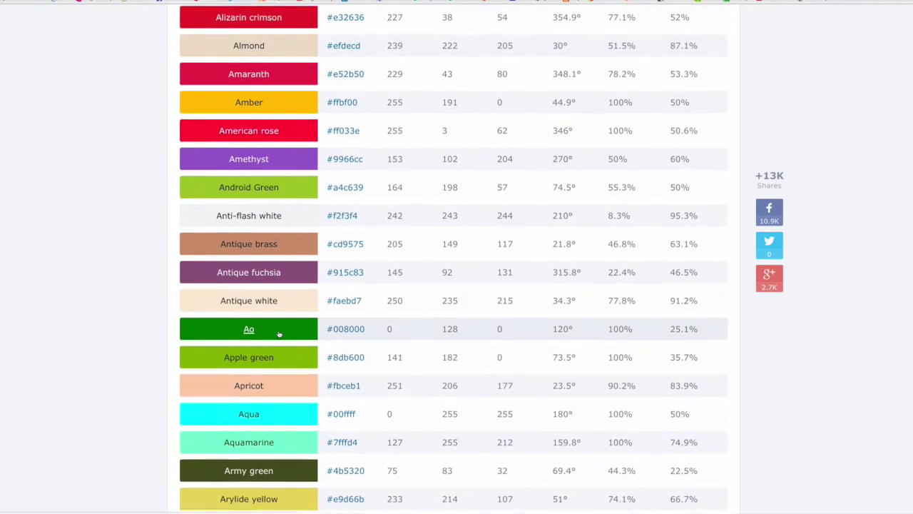
scroll(279, 333, "down", 2)
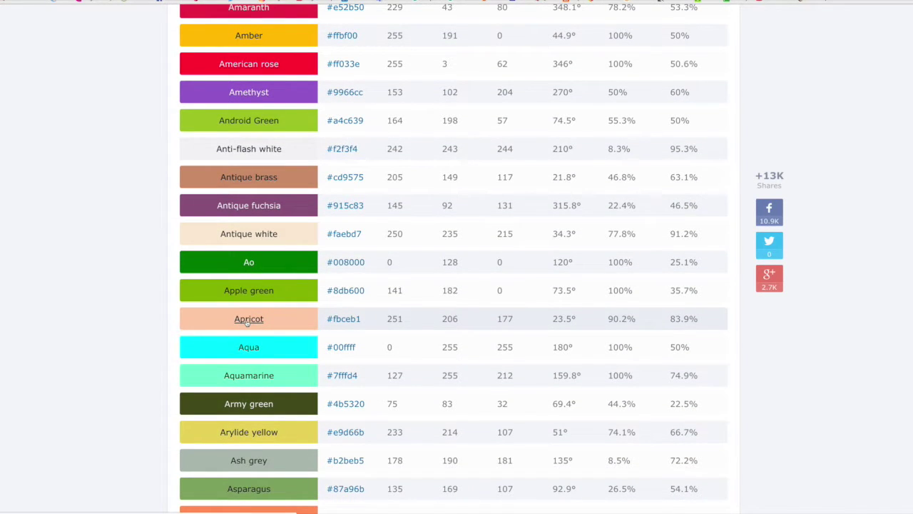
scroll(247, 322, "down", 3)
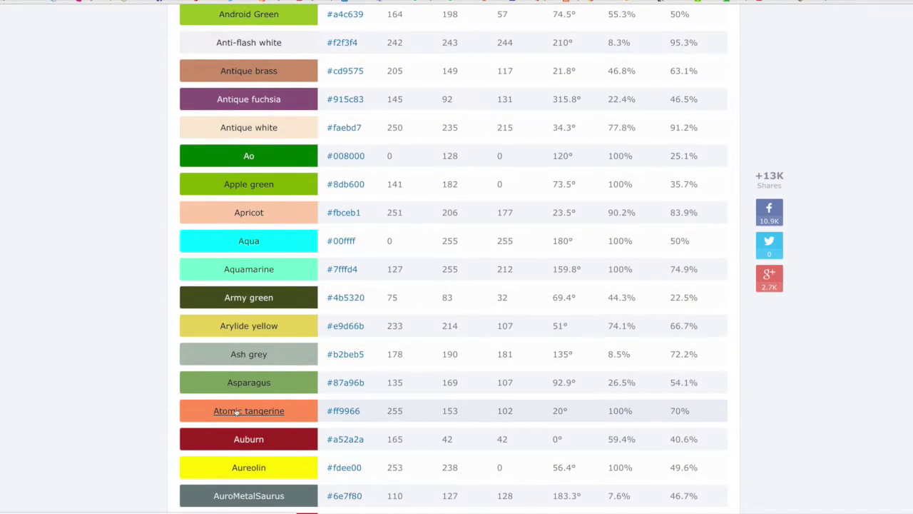
scroll(237, 412, "down", 20)
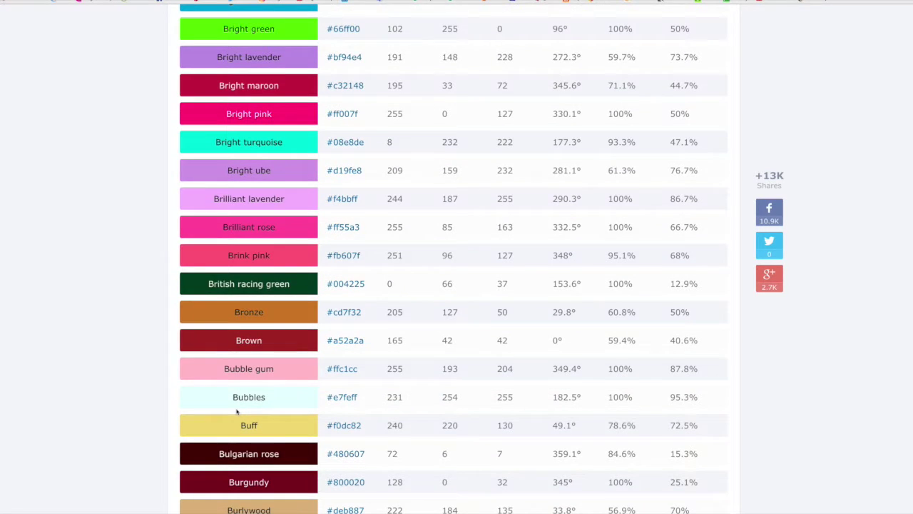
scroll(238, 412, "down", 5)
scroll(237, 412, "down", 1)
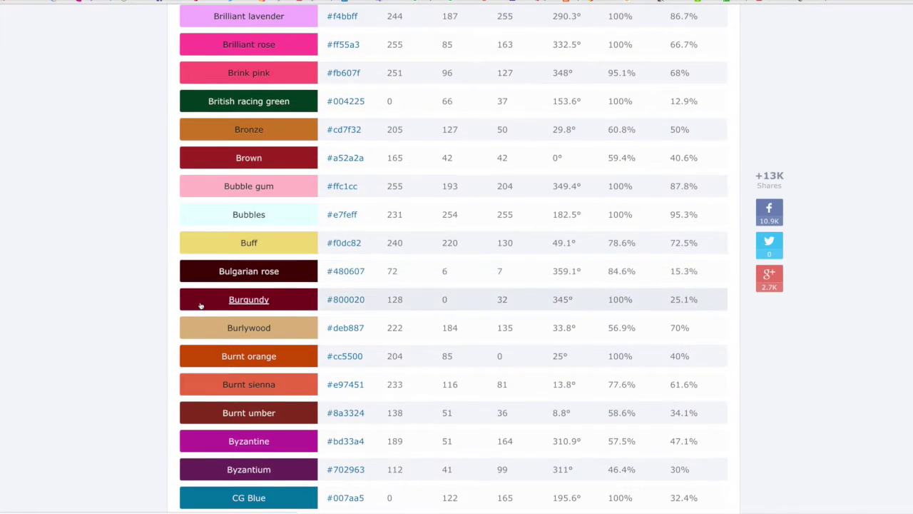
scroll(202, 214, "down", 1)
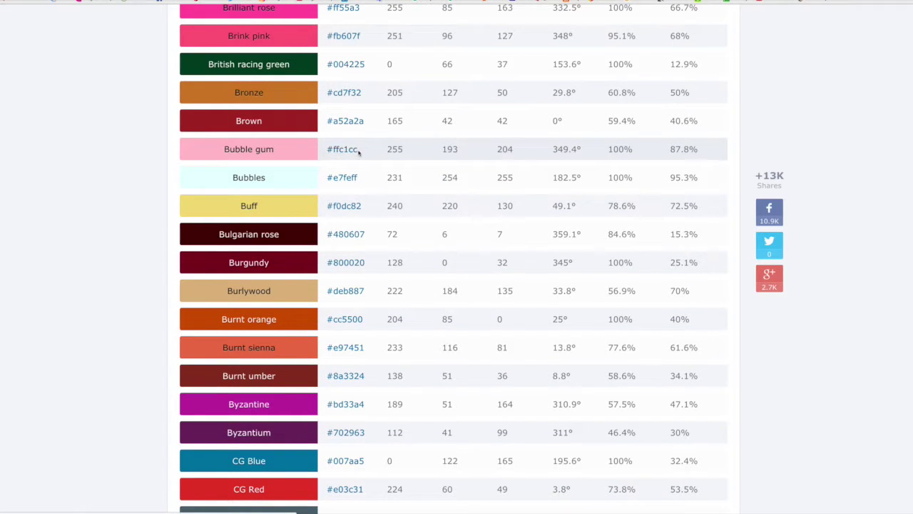
left_click_drag(362, 150, 333, 150)
key("Home")
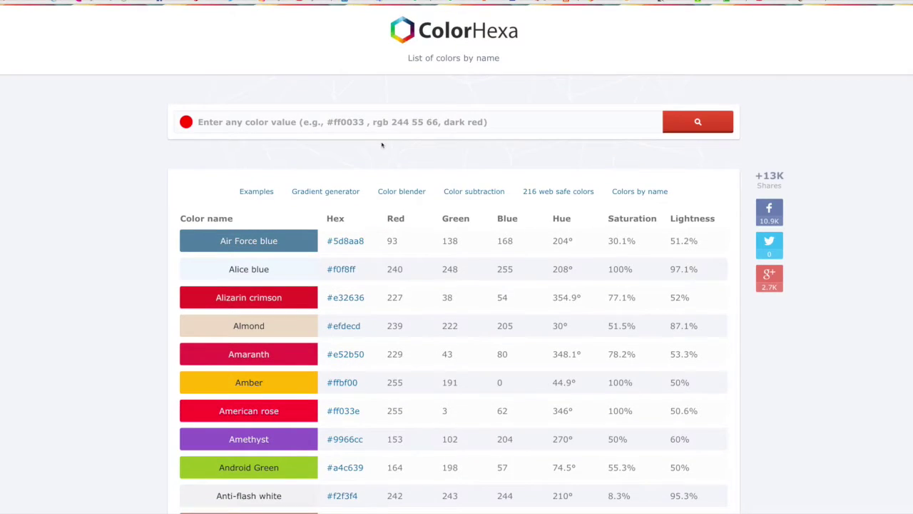